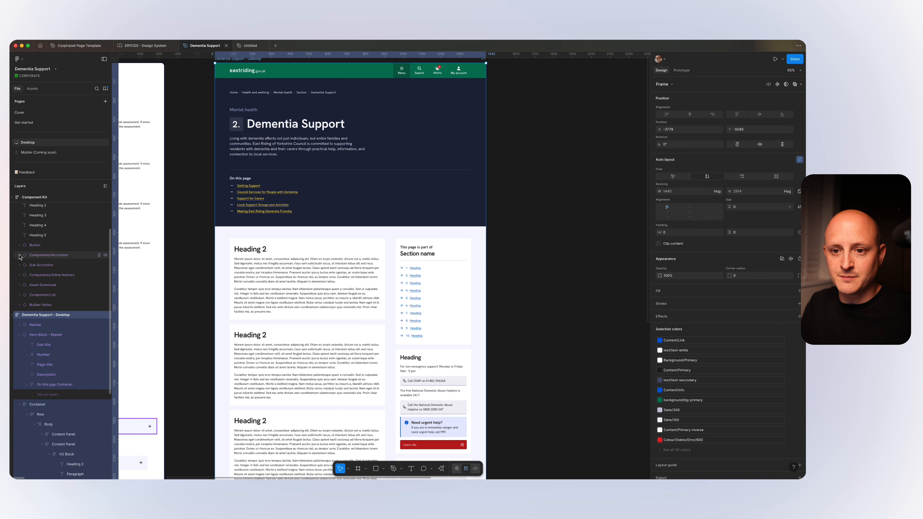
# Collapse the Component Kit frame and all nested layers of the Dementia Support - Desktop frame, leaving only the desktop frame's top-level layers listed.
pyautogui.scroll(3, 19, 208)
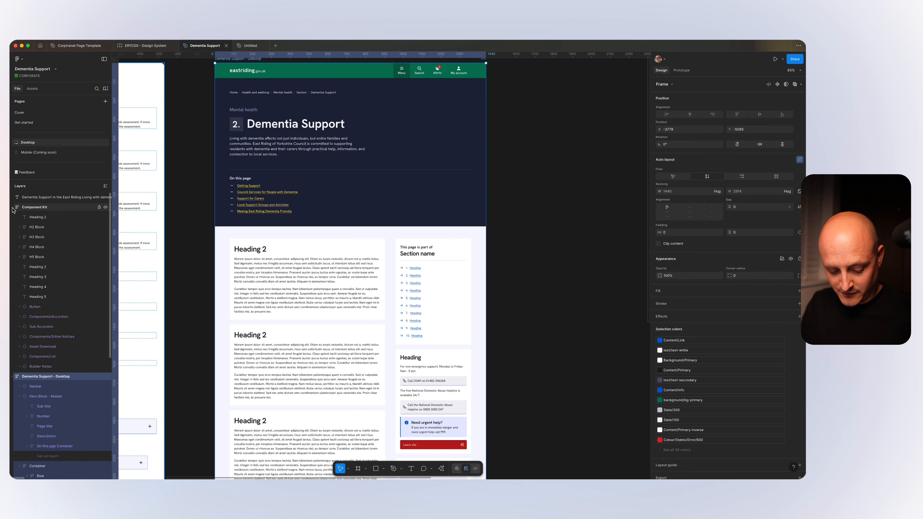
pyautogui.press('alt')
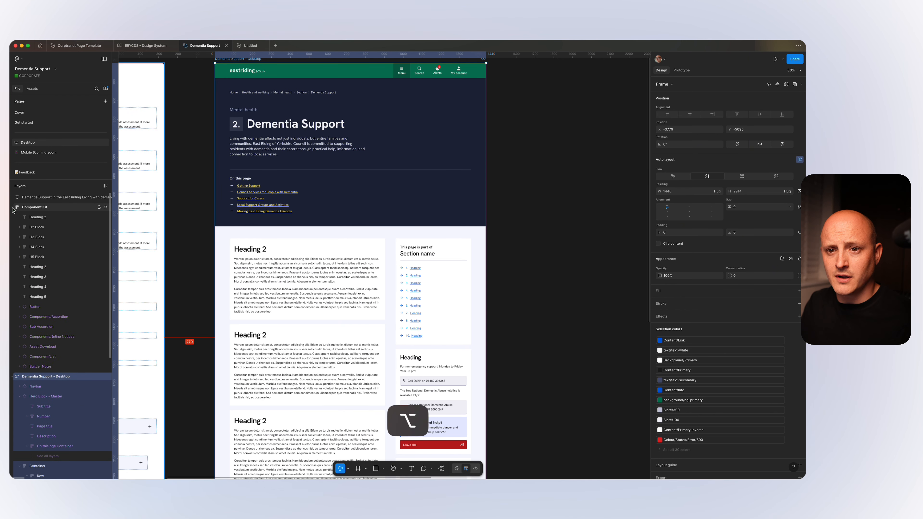
pyautogui.click(12, 207)
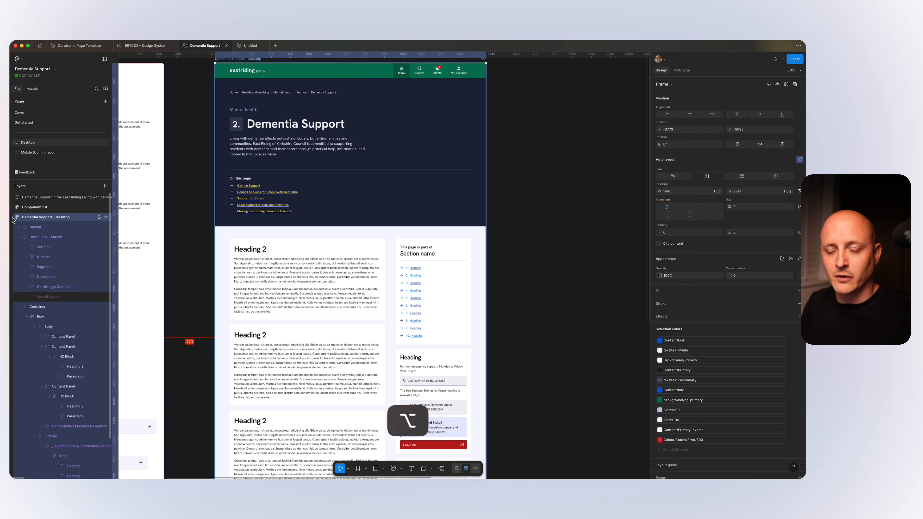
pyautogui.click(12, 219)
pyautogui.click(12, 217)
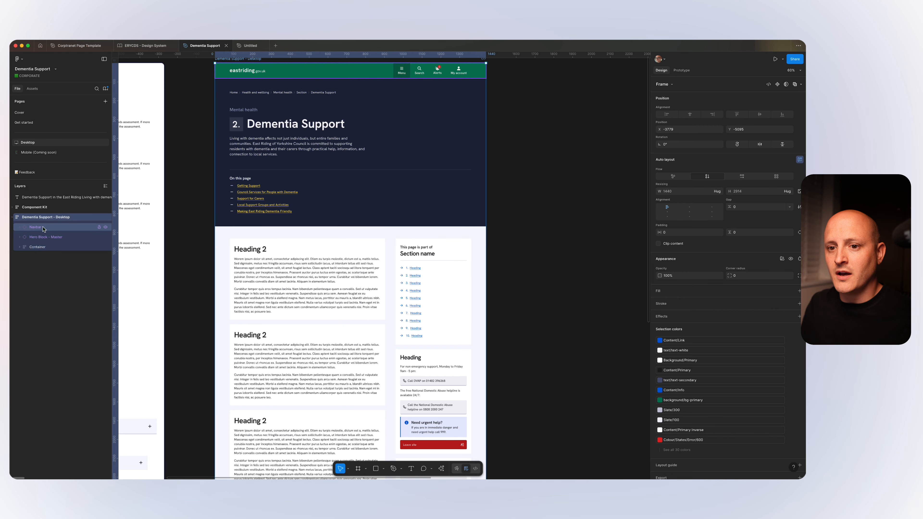
# Inspect the desktop frame's Hero Block - Master and Container, and expand the Container to select its Row.
pyautogui.click(44, 237)
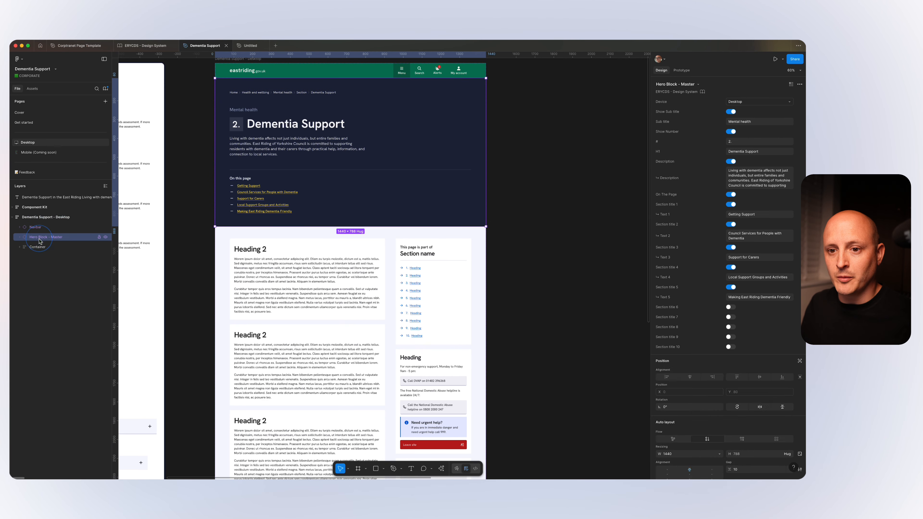
pyautogui.click(39, 247)
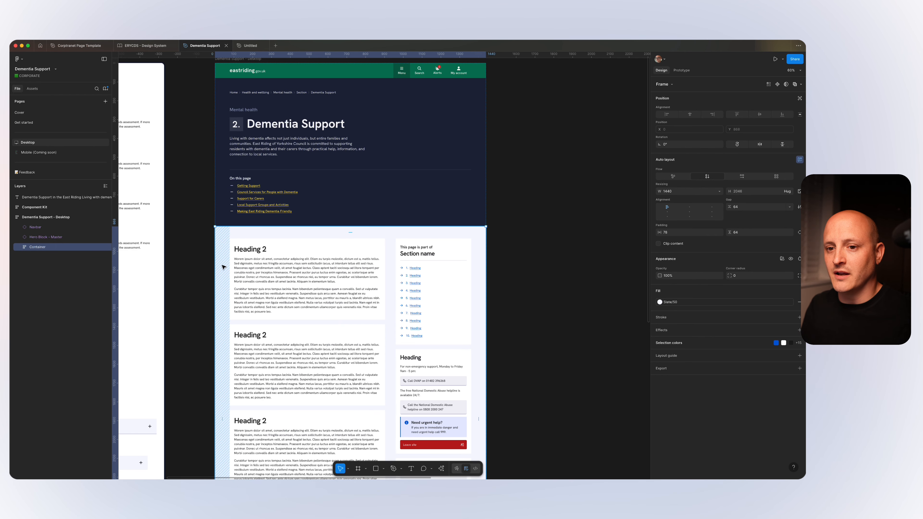
pyautogui.click(20, 248)
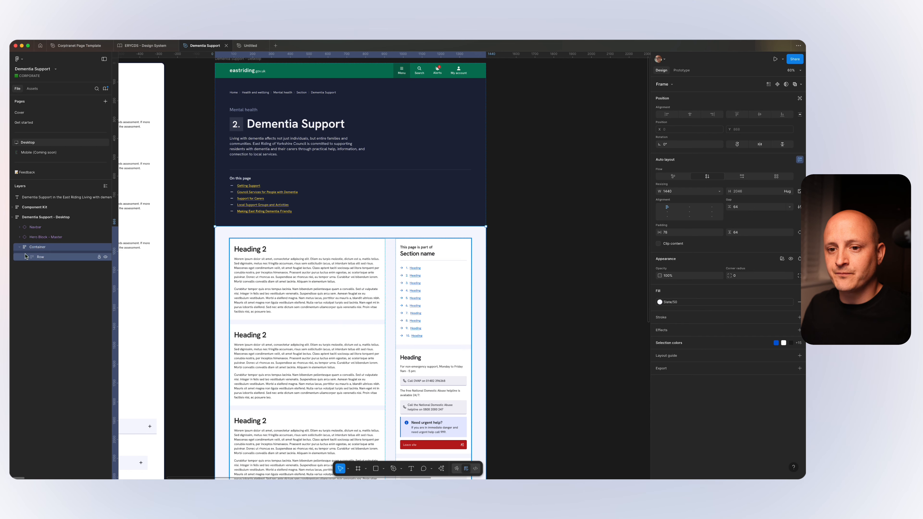
pyautogui.click(34, 257)
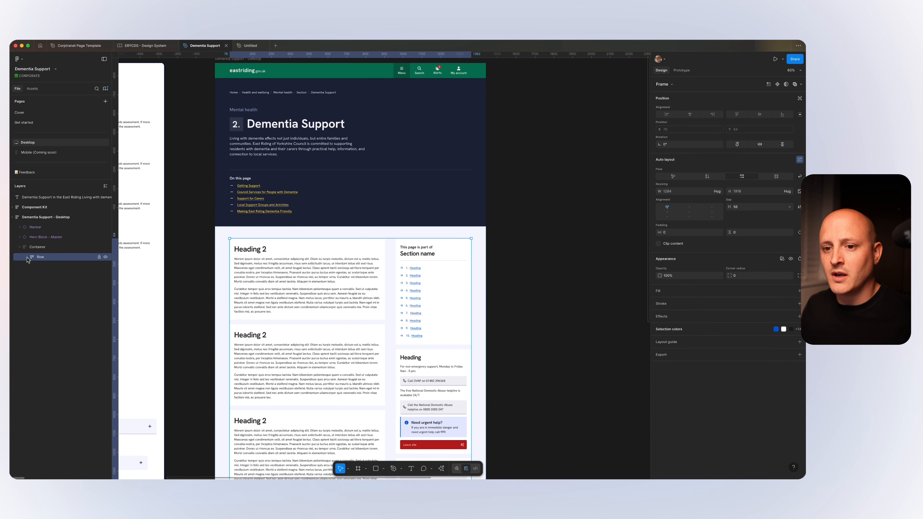
# Expand the Row and inspect its Body and Sidebar layers, finishing with the Sidebar selected.
pyautogui.click(28, 259)
pyautogui.click(47, 269)
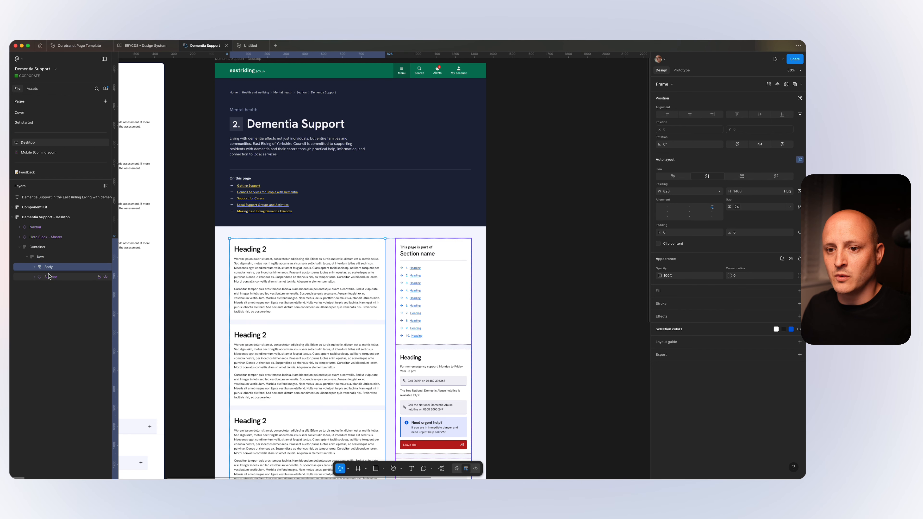
pyautogui.click(50, 278)
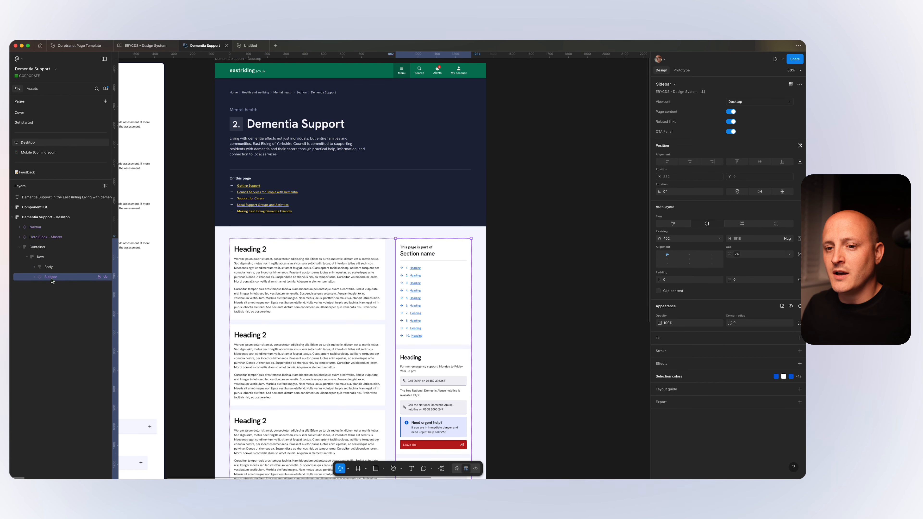
pyautogui.click(49, 269)
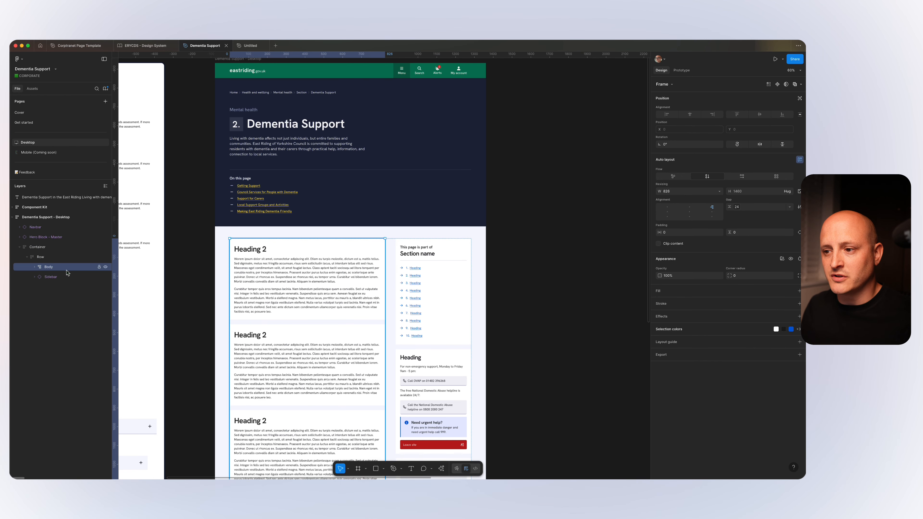
pyautogui.click(48, 278)
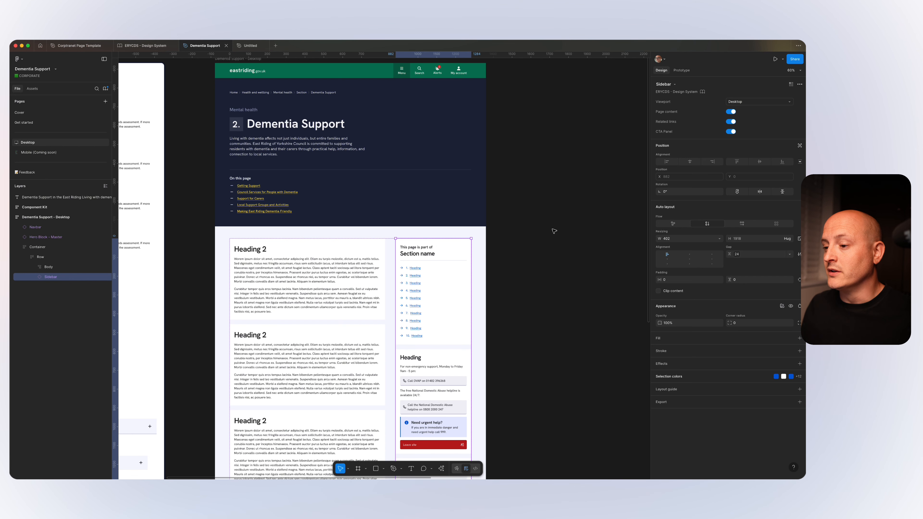
# Switch the Sidebar's Page content, Related links and CTA Panel properties off and back on one at a time.
pyautogui.scroll(-5, 489, 245)
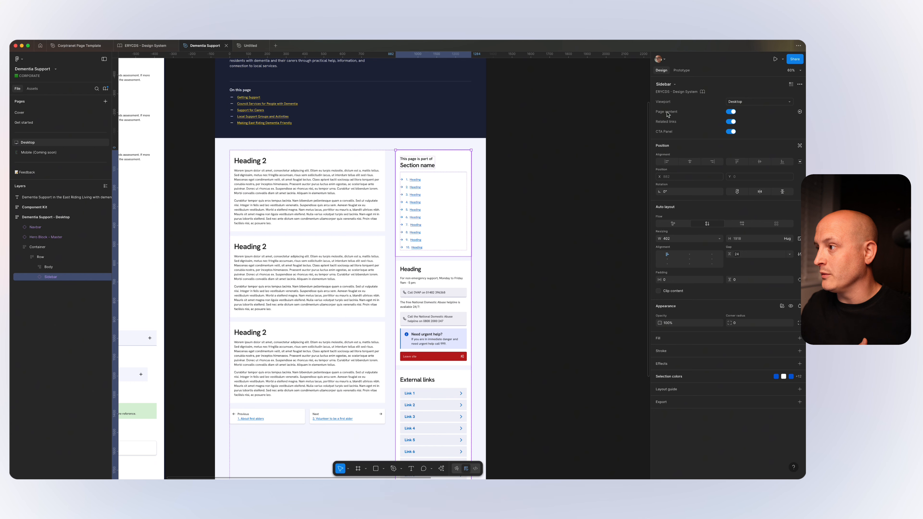
pyautogui.click(731, 112)
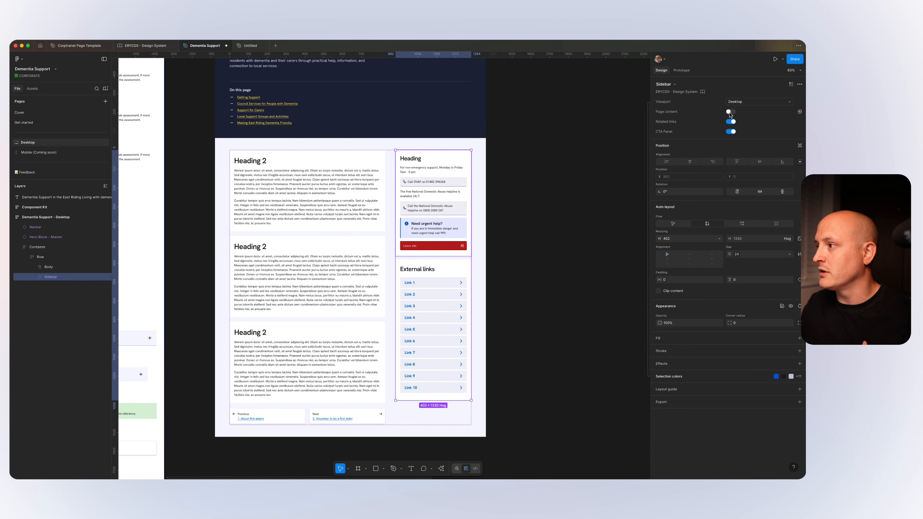
pyautogui.click(730, 112)
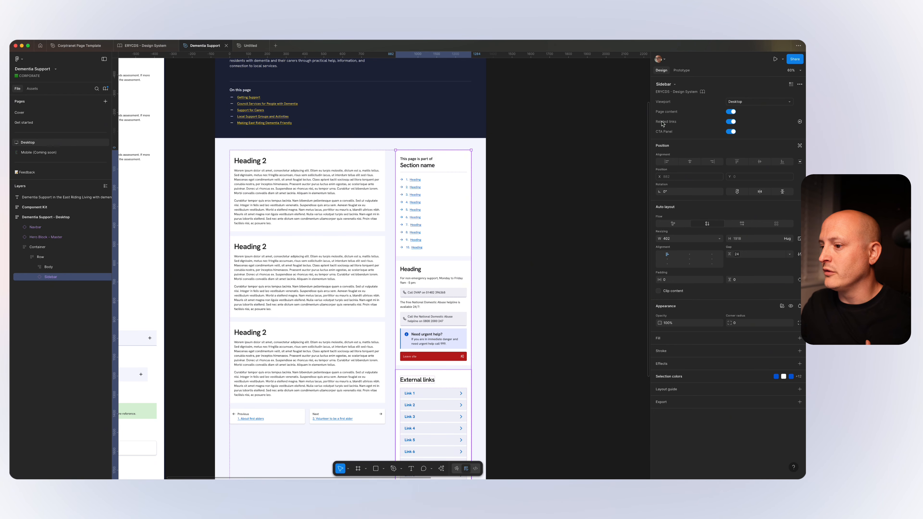
pyautogui.click(730, 123)
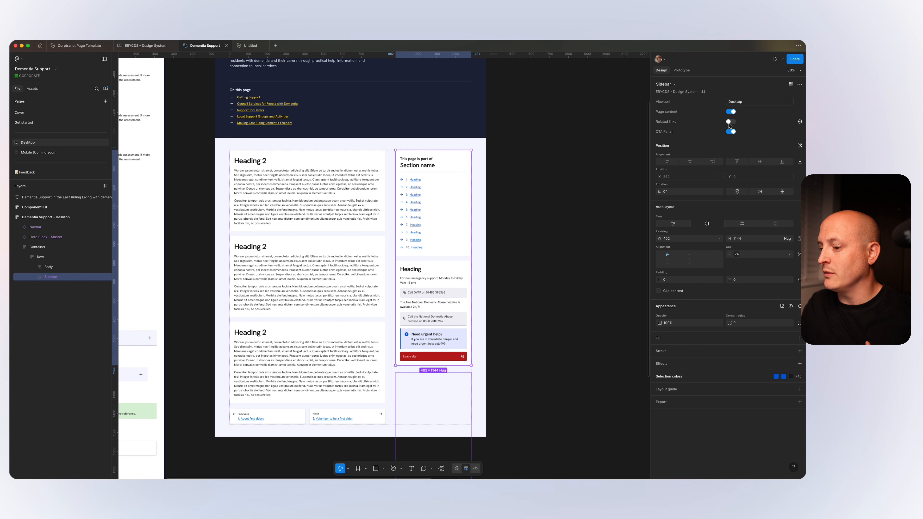
pyautogui.click(730, 123)
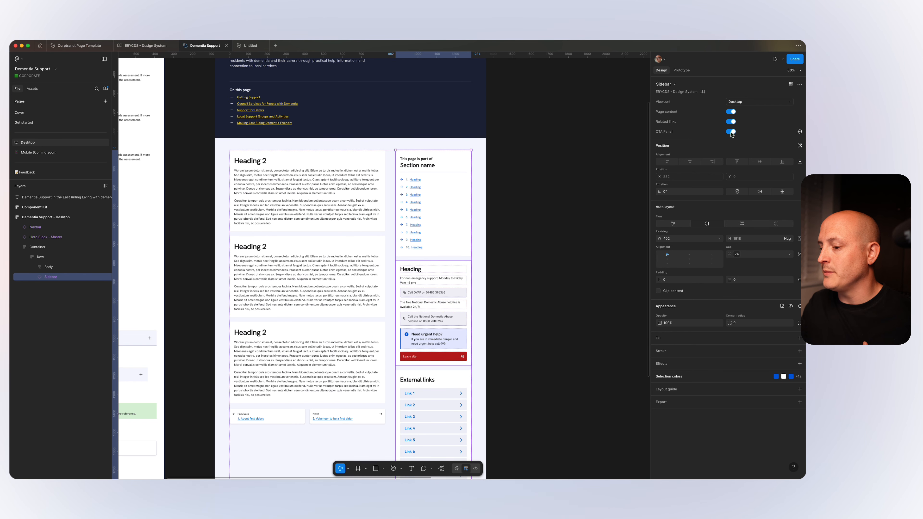
pyautogui.click(731, 132)
pyautogui.click(730, 132)
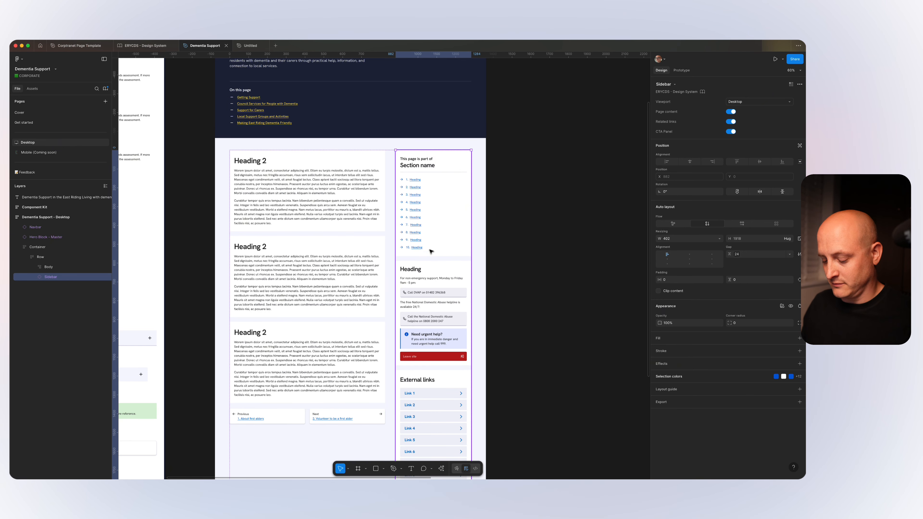
# Expand the Sidebar to reveal its building blocks, inspect the CTA Panel, and select the Navigation block.
pyautogui.press('super')
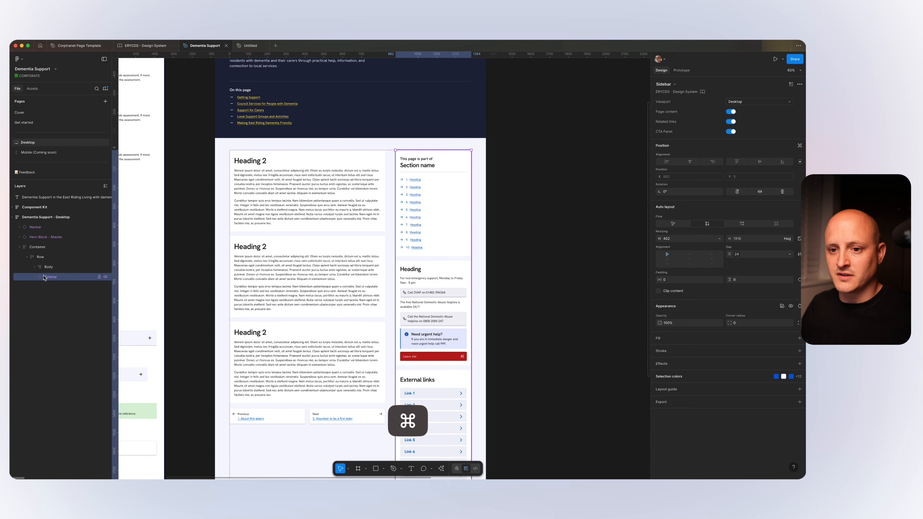
pyautogui.click(34, 278)
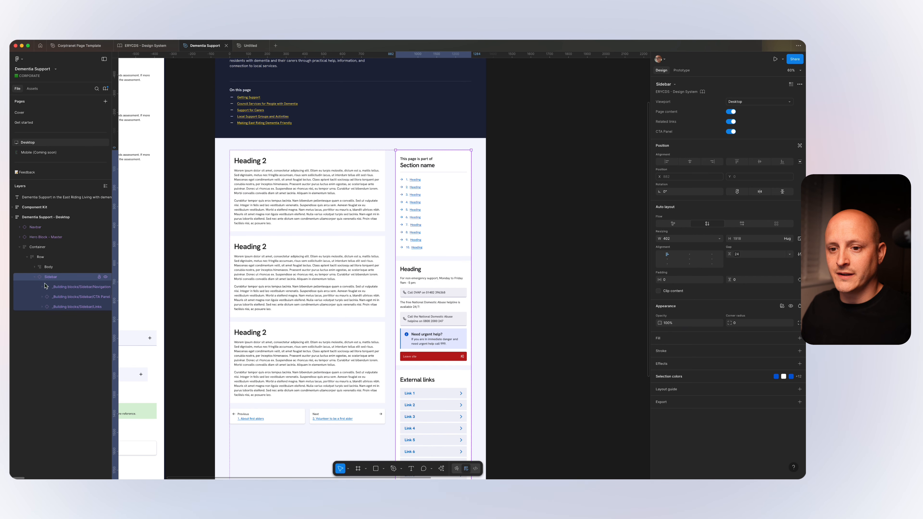
pyautogui.click(60, 289)
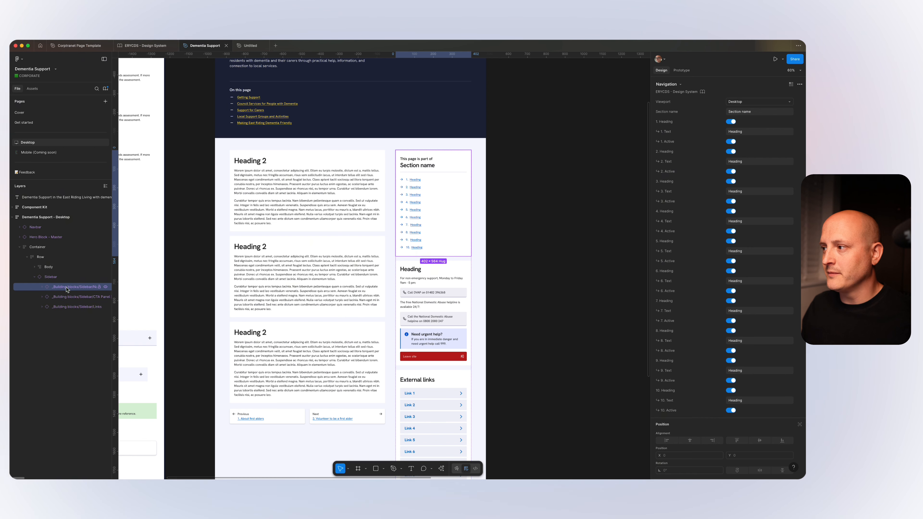
pyautogui.click(65, 297)
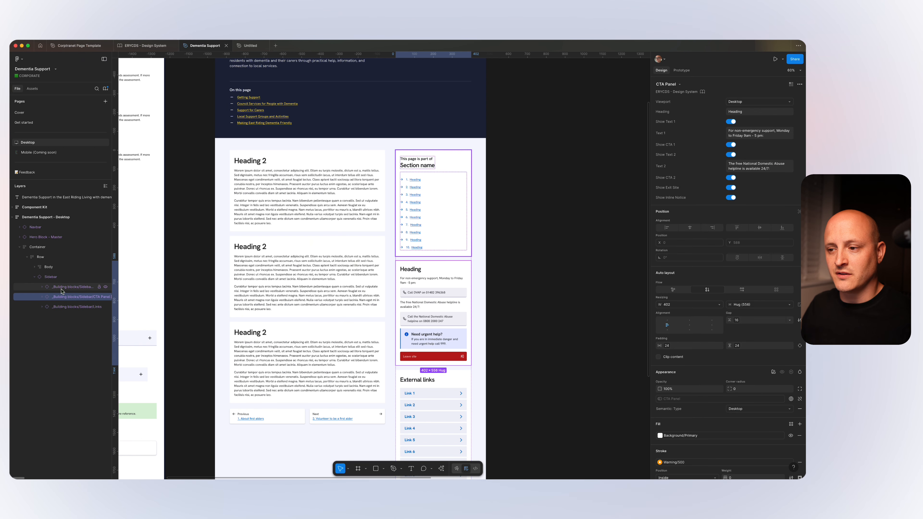
pyautogui.click(60, 287)
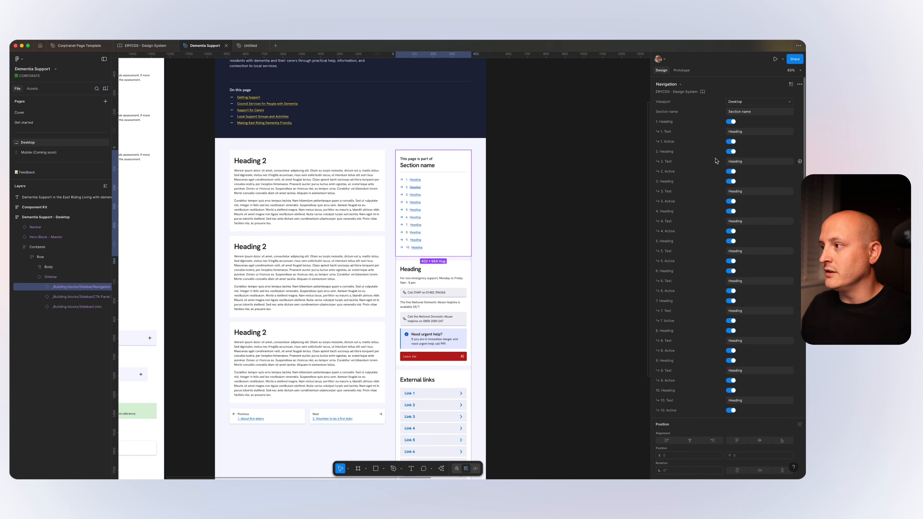
# Set the sidebar Navigation's section name to "Mental health".
pyautogui.click(738, 112)
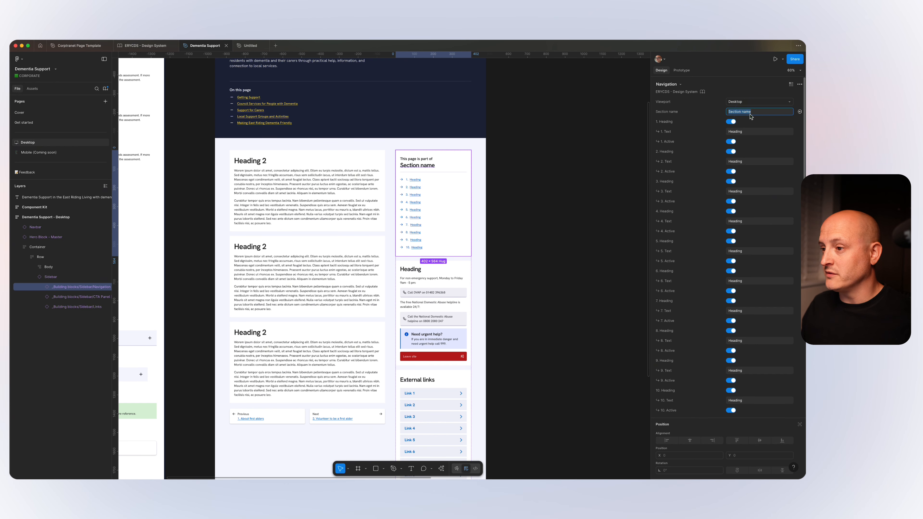
pyautogui.scroll(2, 563, 206)
pyautogui.scroll(1, 563, 206)
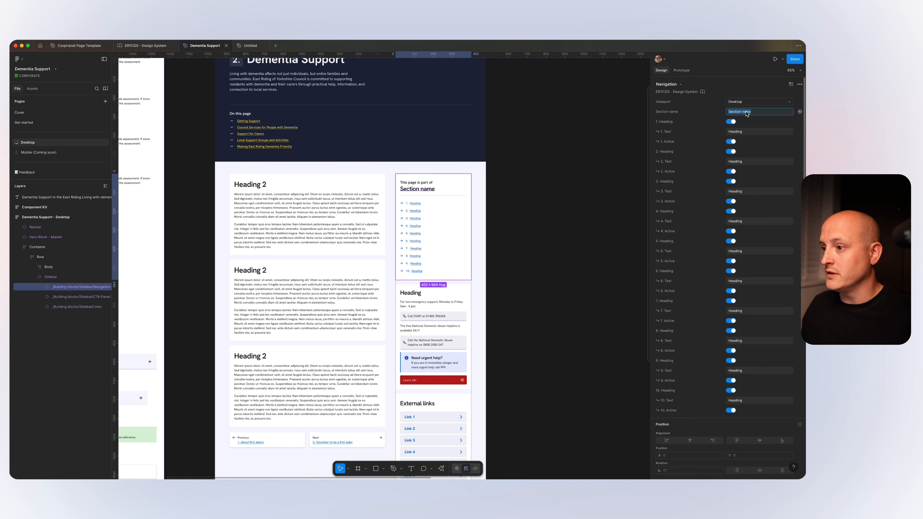
pyautogui.scroll(10, 418, 226)
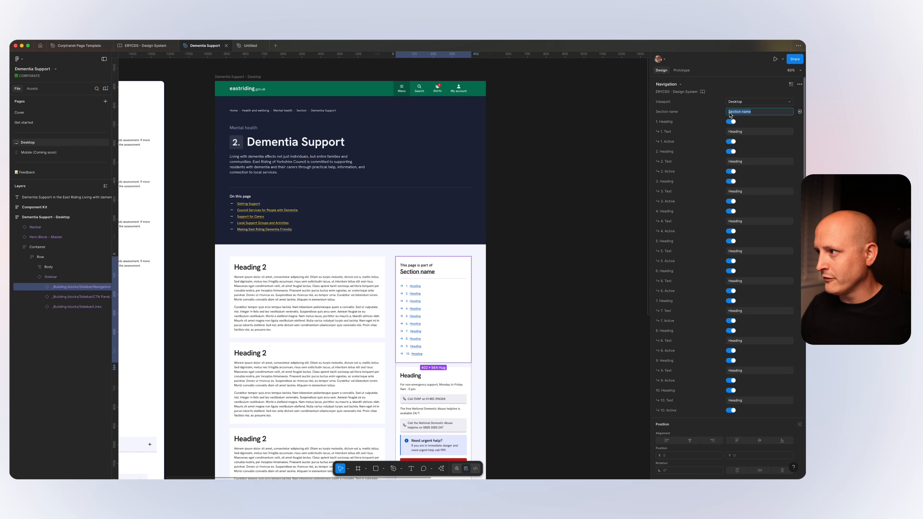
pyautogui.write('Mental health')
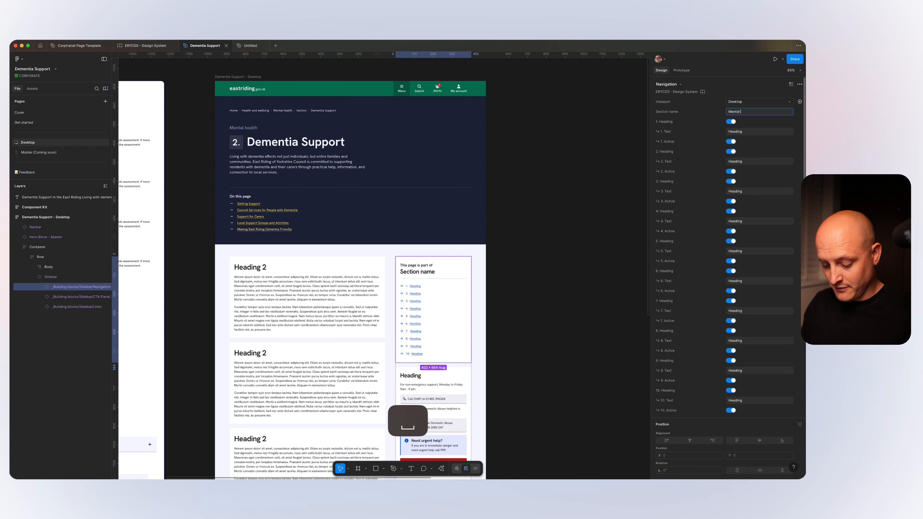
pyautogui.press('Return')
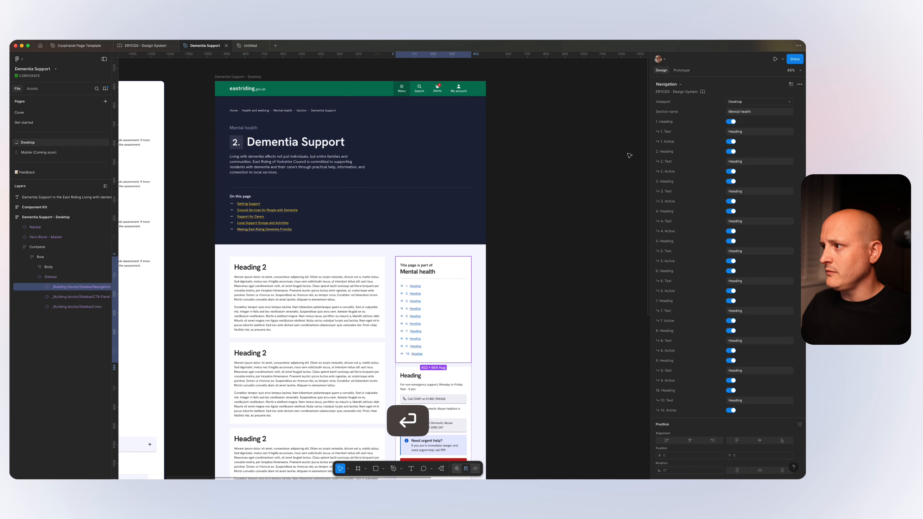
# Set the text of the second link in the sidebar Navigation to "Dementia Support".
pyautogui.scroll(-1, 735, 171)
pyautogui.click(748, 120)
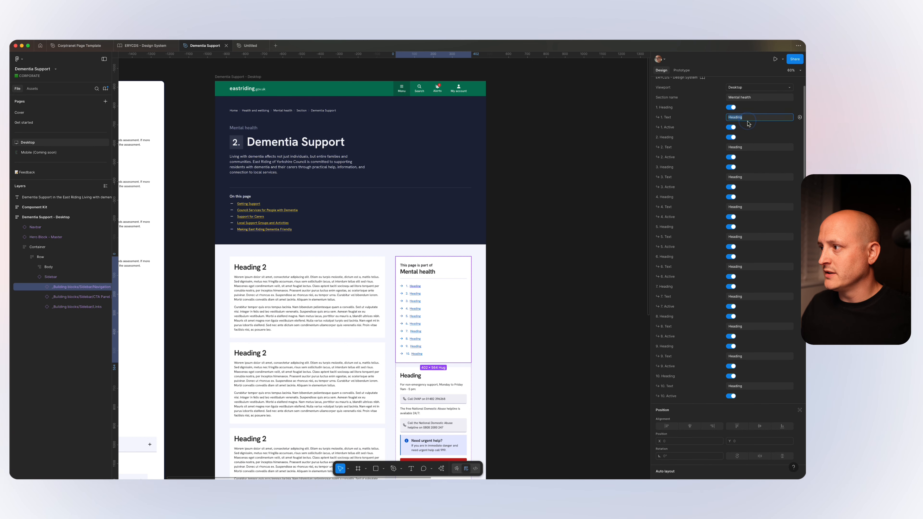
pyautogui.click(743, 147)
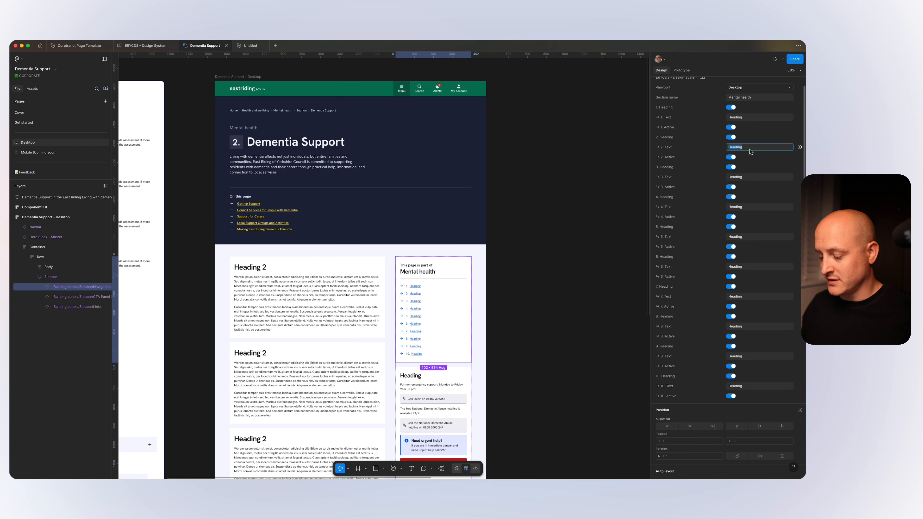
pyautogui.write('Dementia Support')
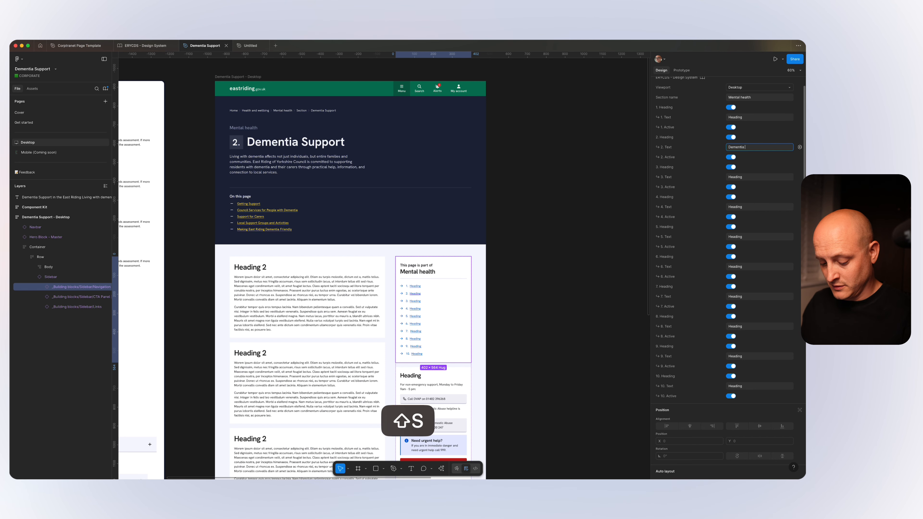
pyautogui.press('Return')
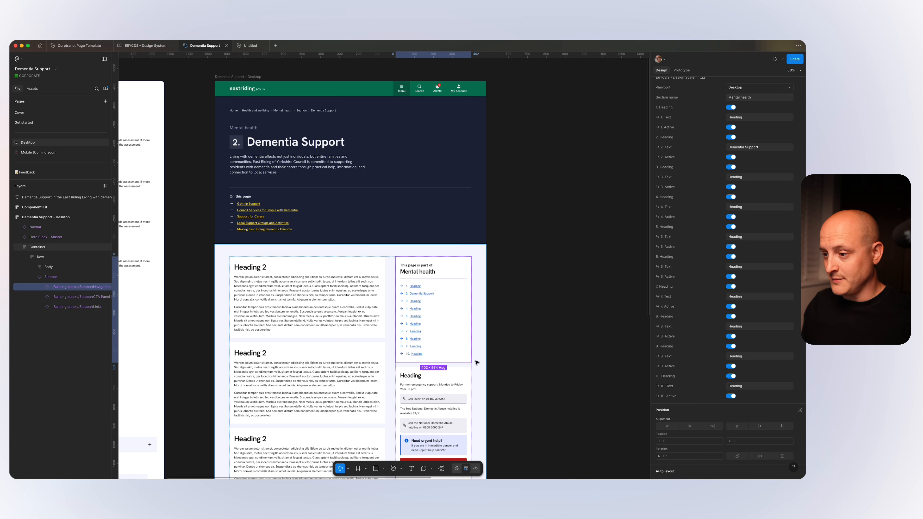
# Hide links 10 through 4 in the sidebar Navigation so that only the first three remain.
pyautogui.press('super+0')
pyautogui.scroll(-2, 484, 294)
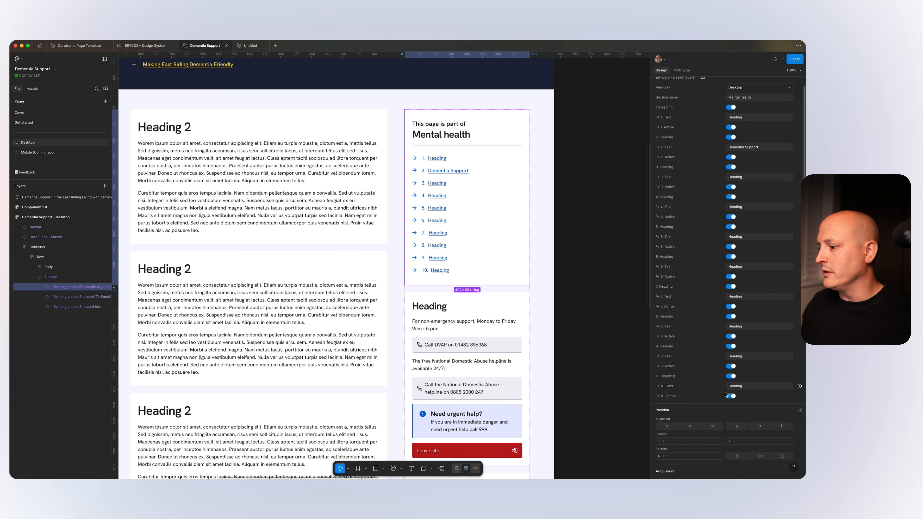
pyautogui.click(733, 375)
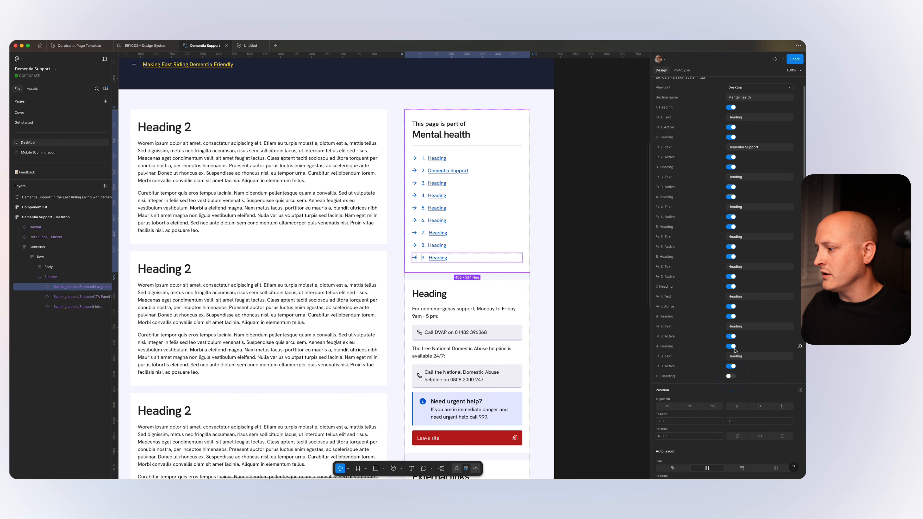
pyautogui.click(731, 347)
pyautogui.click(731, 316)
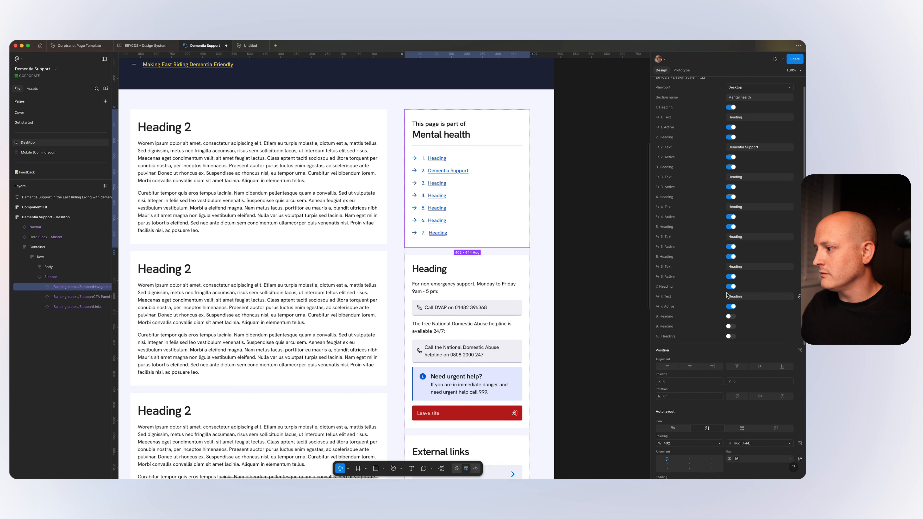
pyautogui.click(732, 287)
pyautogui.click(732, 257)
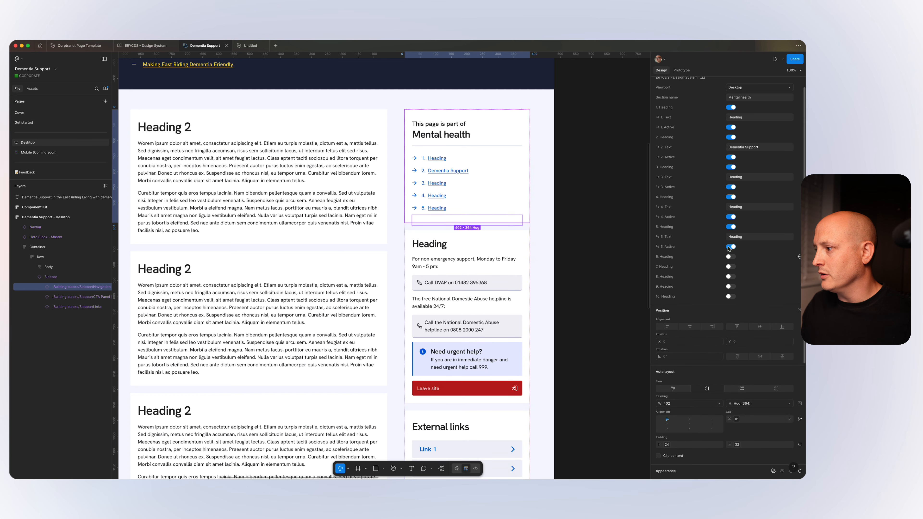
pyautogui.click(730, 227)
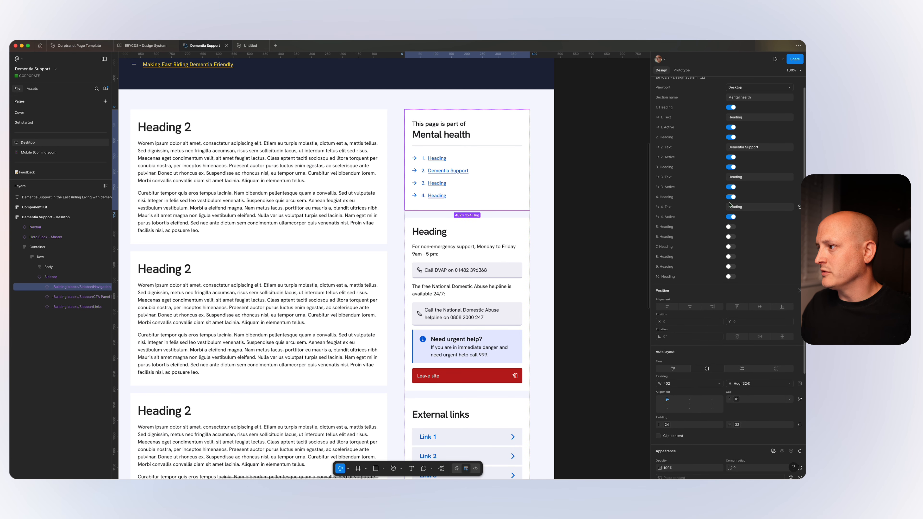
pyautogui.click(731, 197)
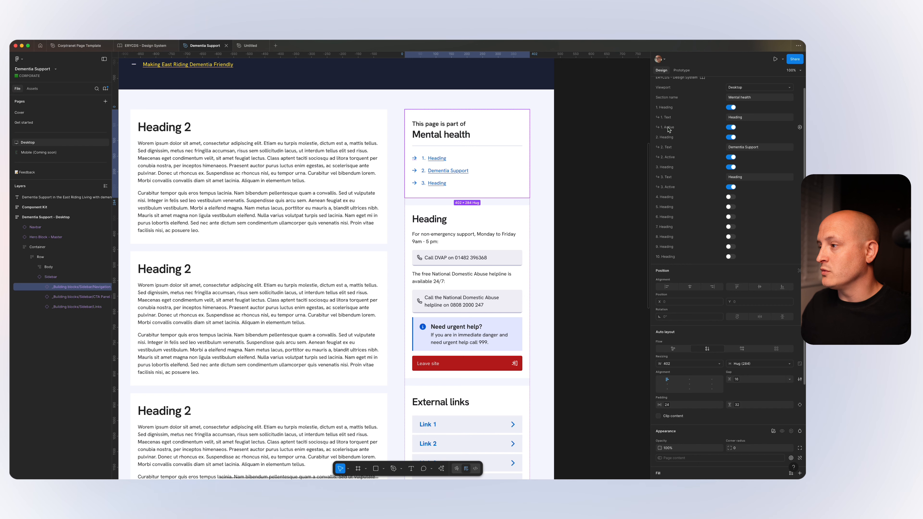
# Turn off the Active state of the first and third navigation links, and switch the second link's Active state off and back on.
pyautogui.click(730, 127)
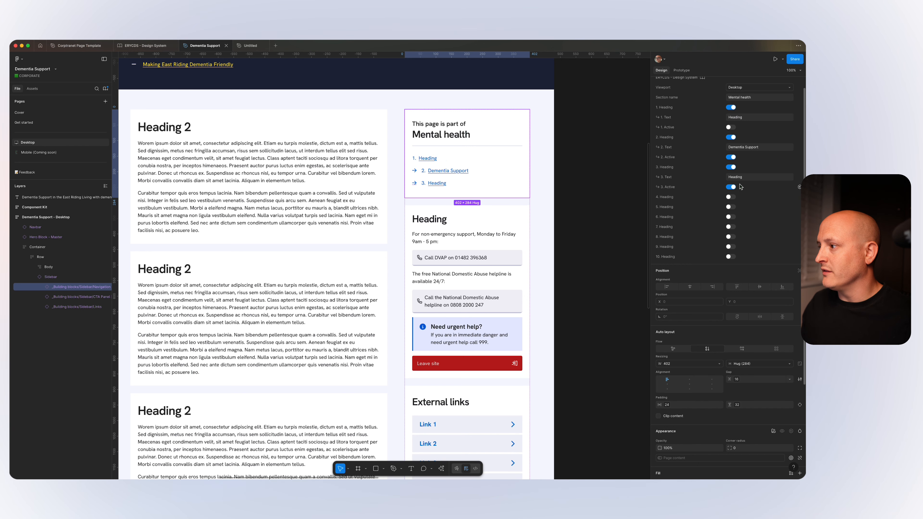
pyautogui.click(732, 187)
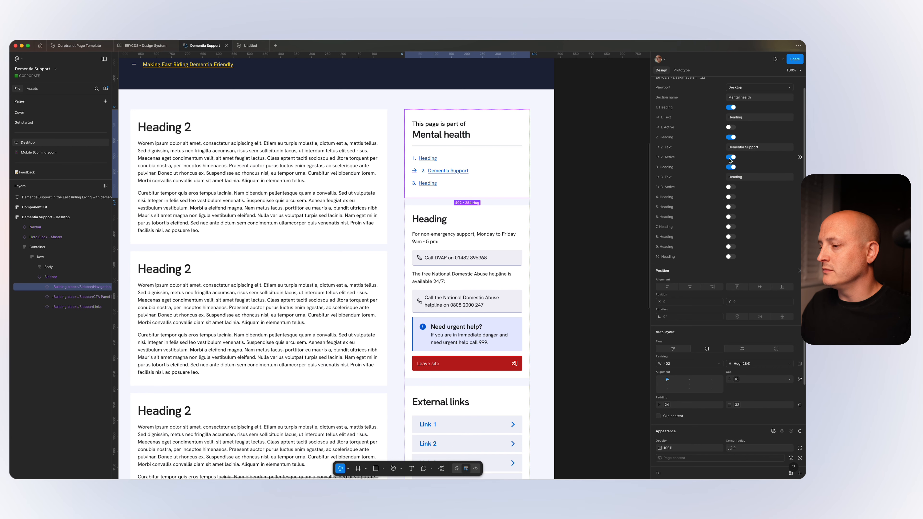
pyautogui.click(731, 157)
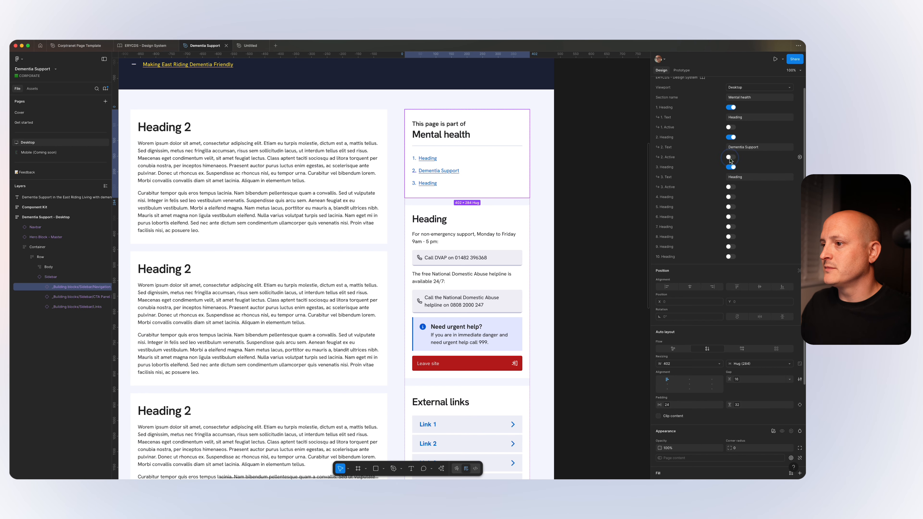
pyautogui.click(731, 159)
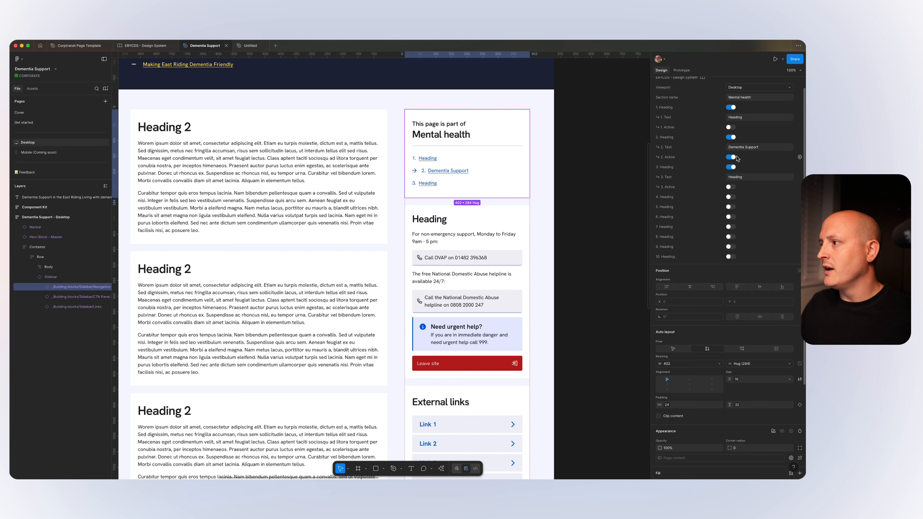
# Set the text of the first link in the sidebar Navigation to "Alzheimers Support".
pyautogui.click(736, 117)
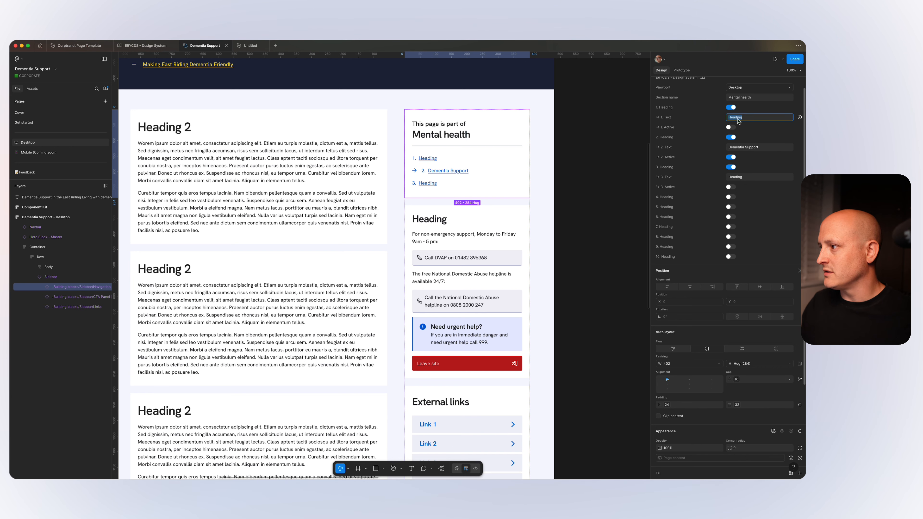
pyautogui.write('Alzhe')
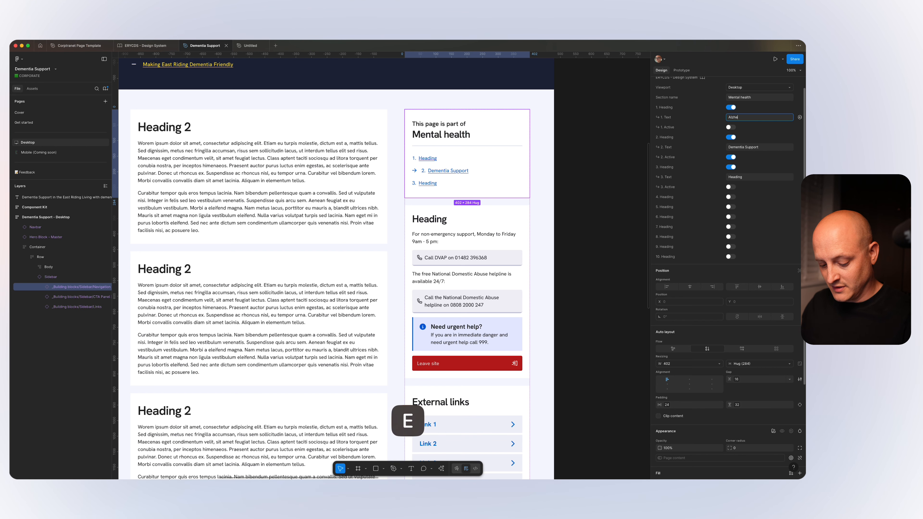
pyautogui.write('imers s')
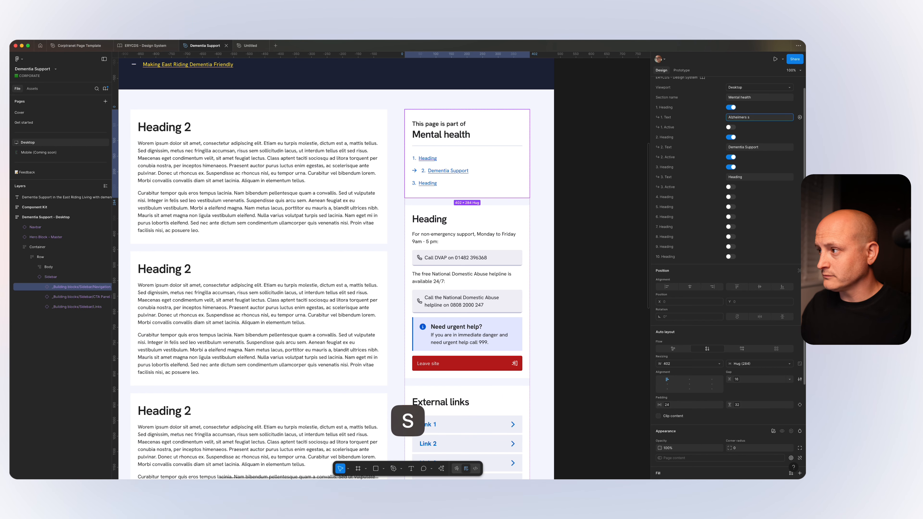
pyautogui.write('upport')
pyautogui.press('Return')
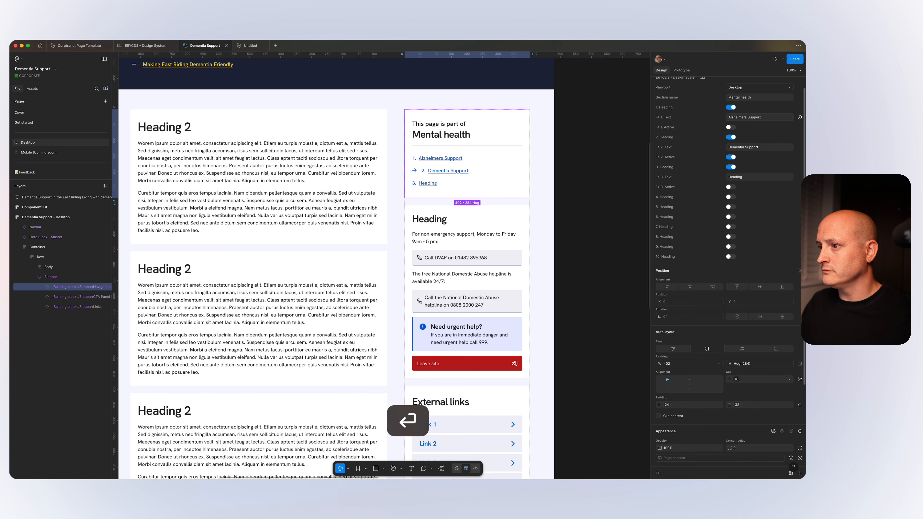
# Set the text of the third link in the sidebar Navigation to "ADHD Support".
pyautogui.click(741, 178)
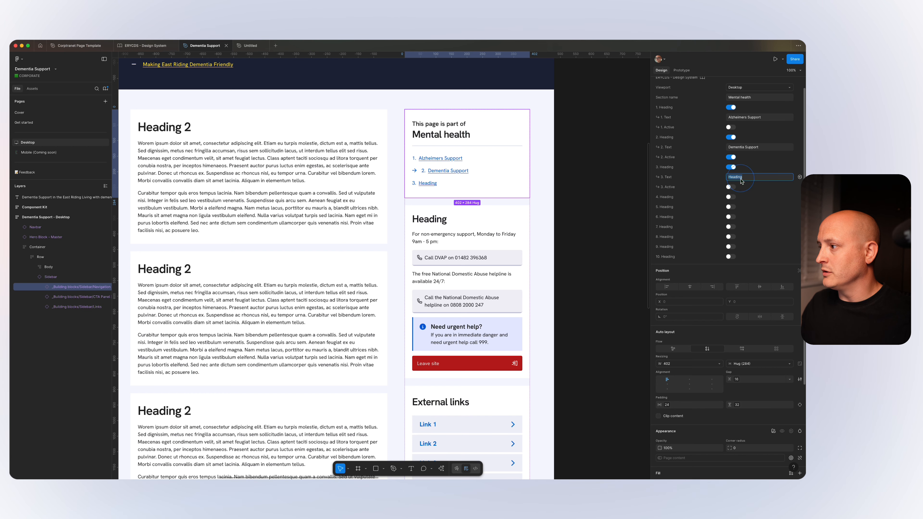
pyautogui.press('shift')
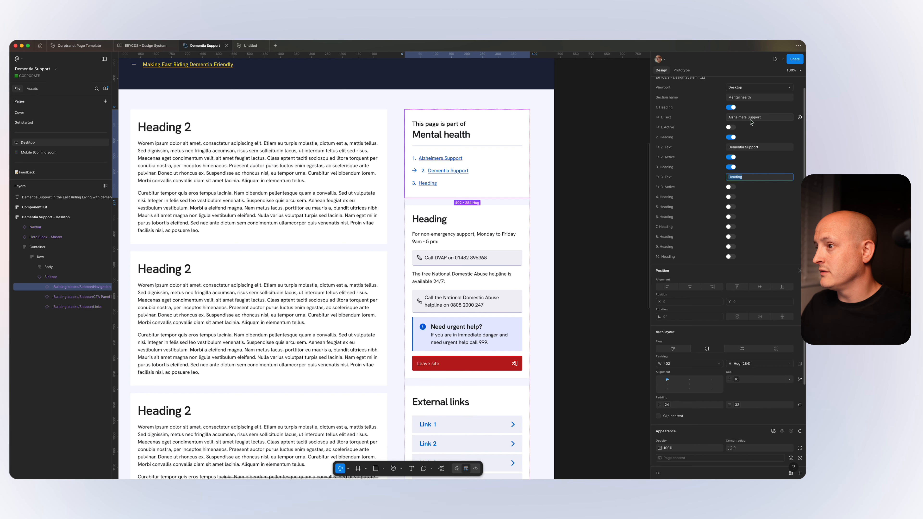
pyautogui.write('A')
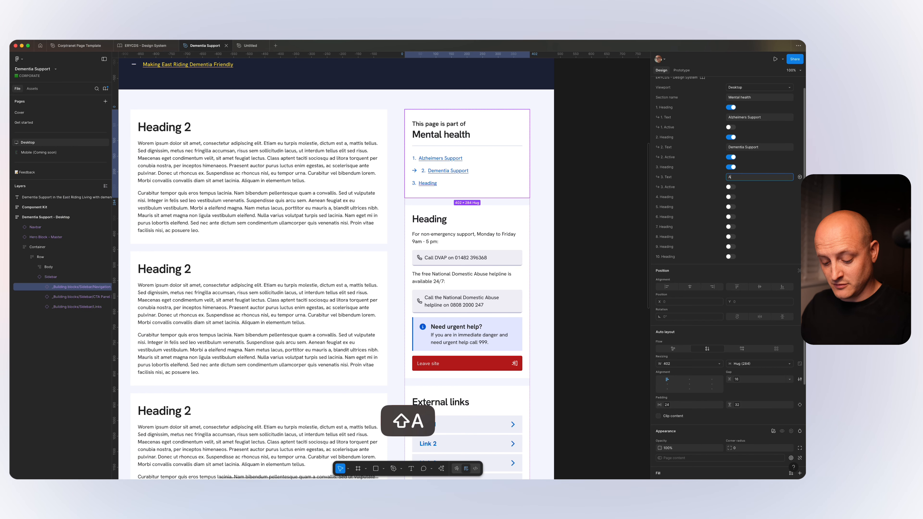
pyautogui.write('DHD Support')
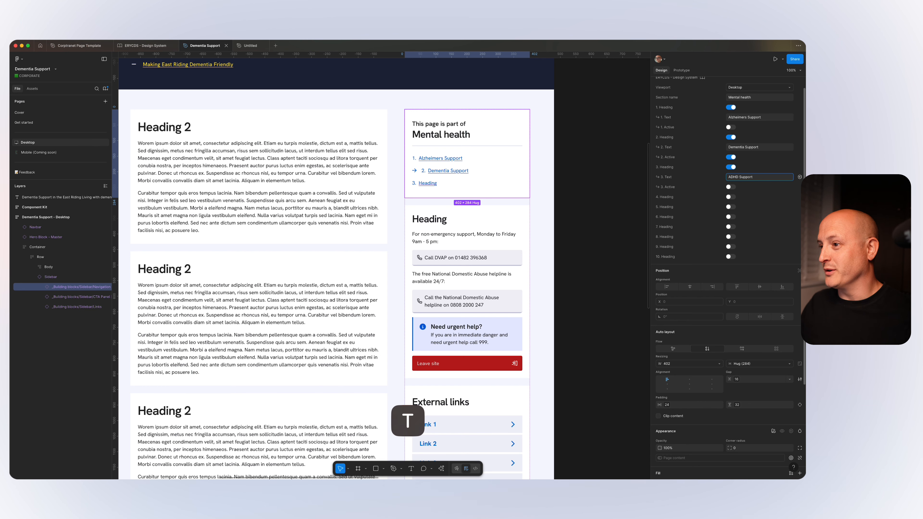
pyautogui.press('Return')
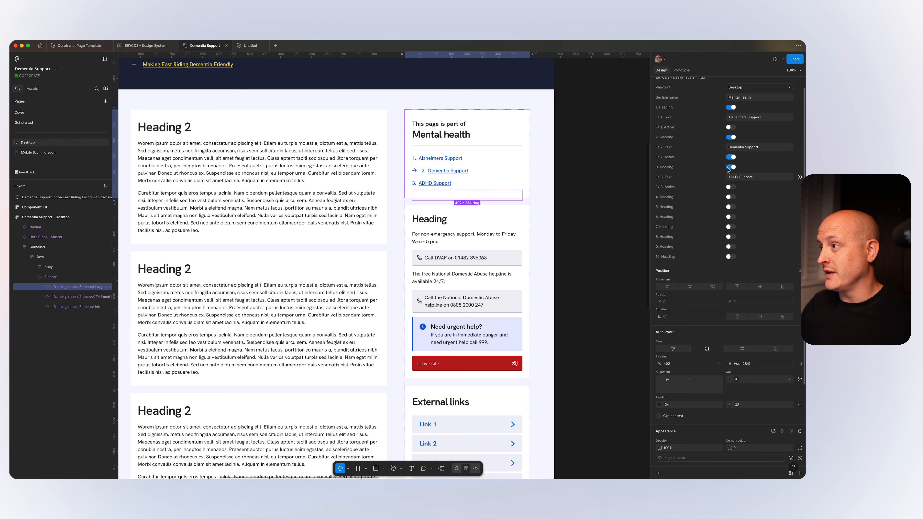
# Select the sidebar's CTA Panel and set its heading to "important CTAs".
pyautogui.click(493, 229)
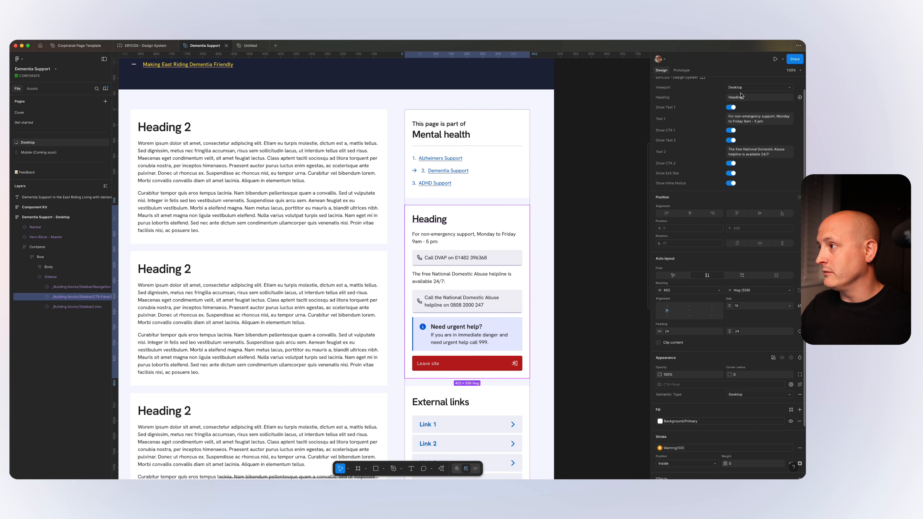
pyautogui.click(743, 98)
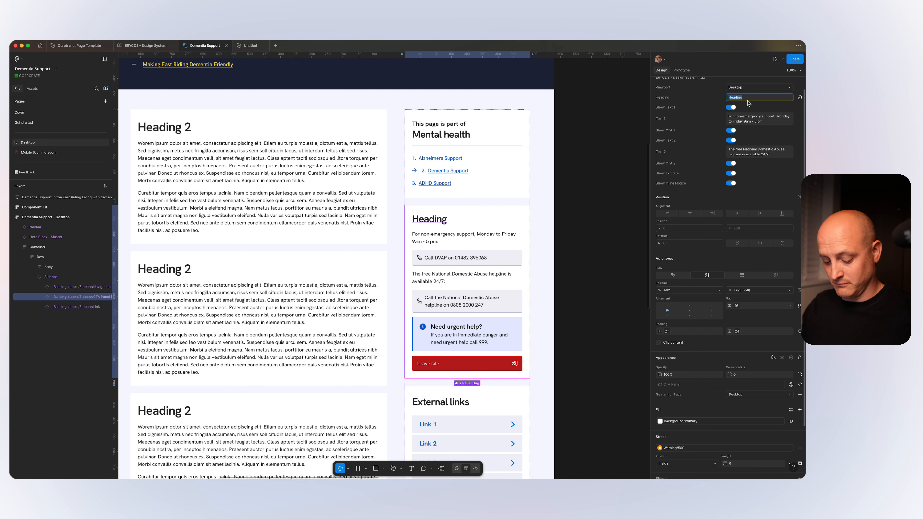
pyautogui.write('Important')
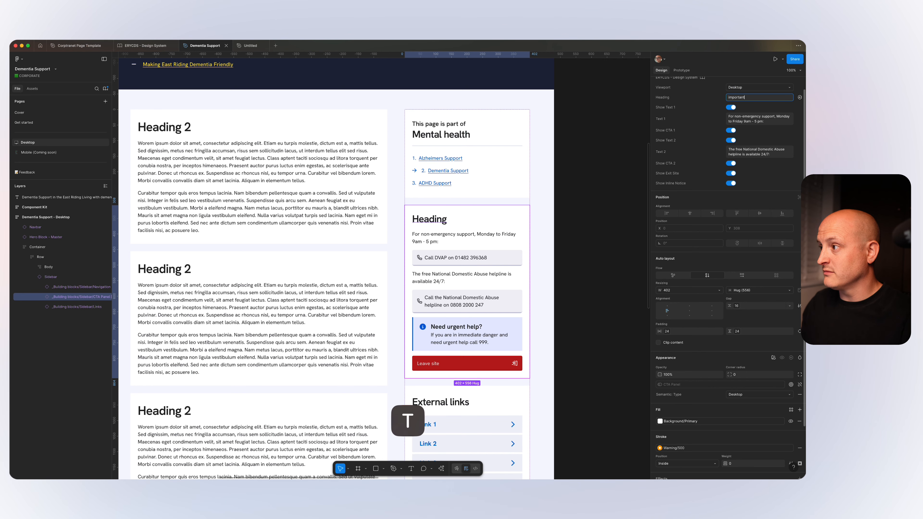
pyautogui.write(' CTAs')
pyautogui.press('Return')
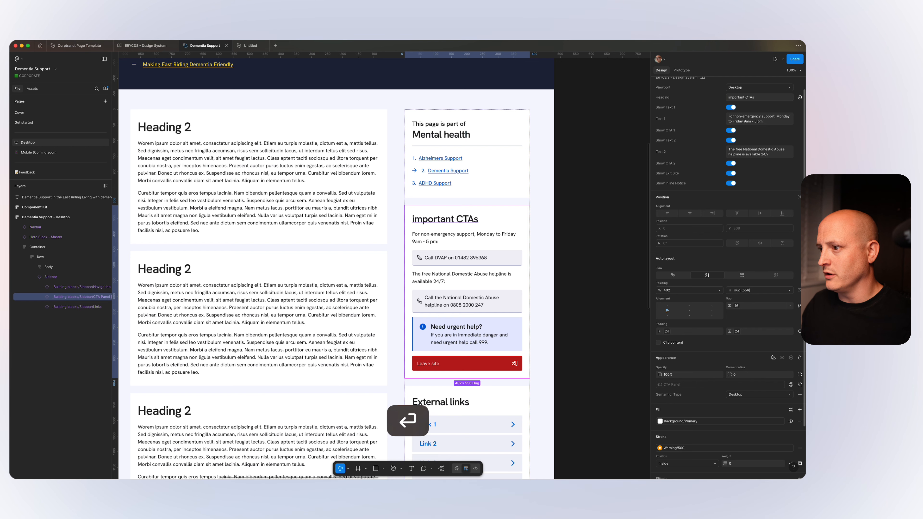
# Capitalise the first letter of the CTA Panel's heading so it reads "Important CTAs".
pyautogui.click(740, 98)
pyautogui.press('Left')
pyautogui.press('Right')
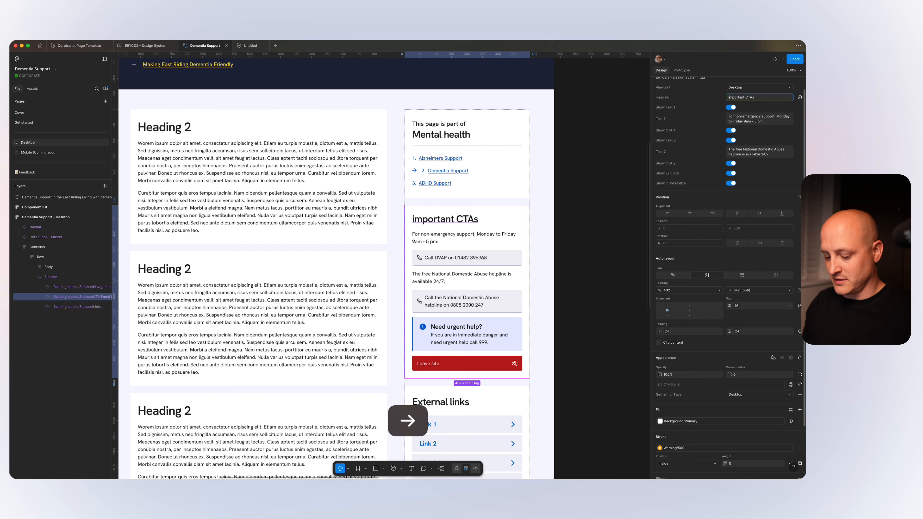
pyautogui.press('BackSpace')
pyautogui.write('I')
pyautogui.press('Return')
# Collapse and re-expand the CTA Panel's layers, and inspect its nested container, text and button layers one by one.
pyautogui.scroll(-3, 362, 345)
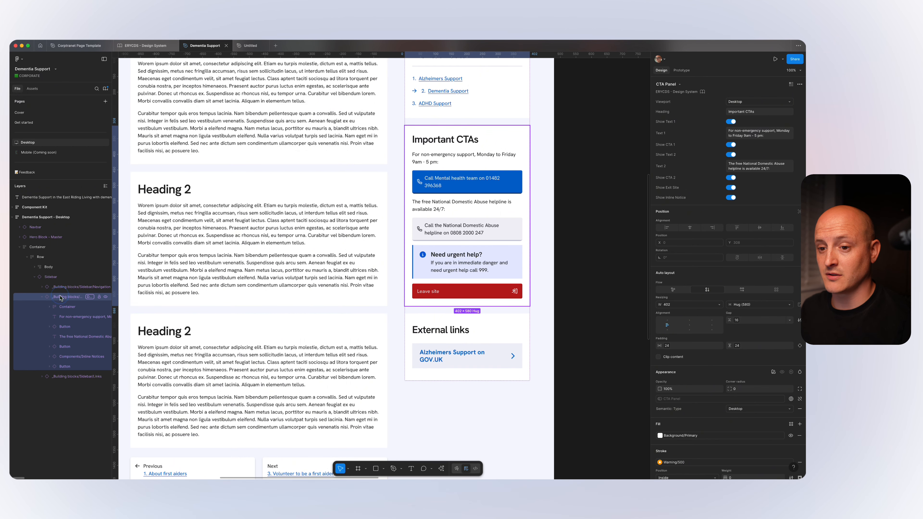
pyautogui.click(65, 307)
pyautogui.click(42, 297)
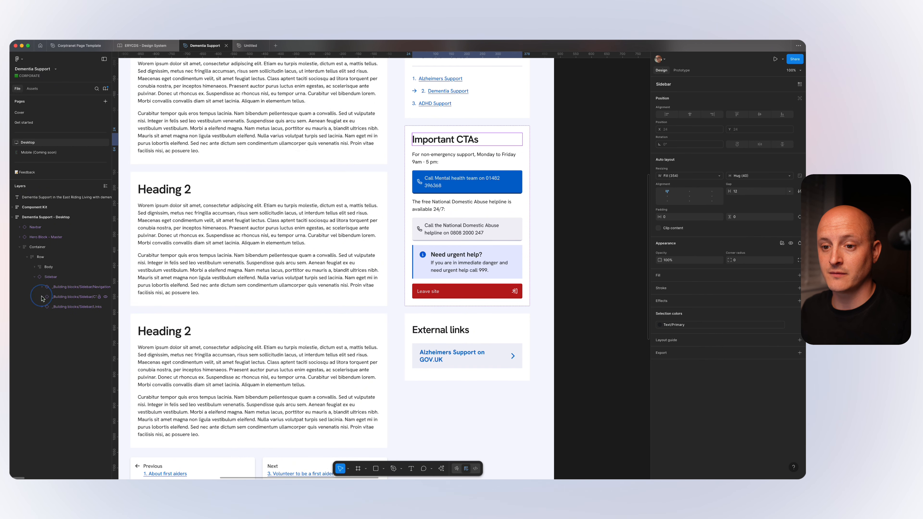
pyautogui.click(45, 300)
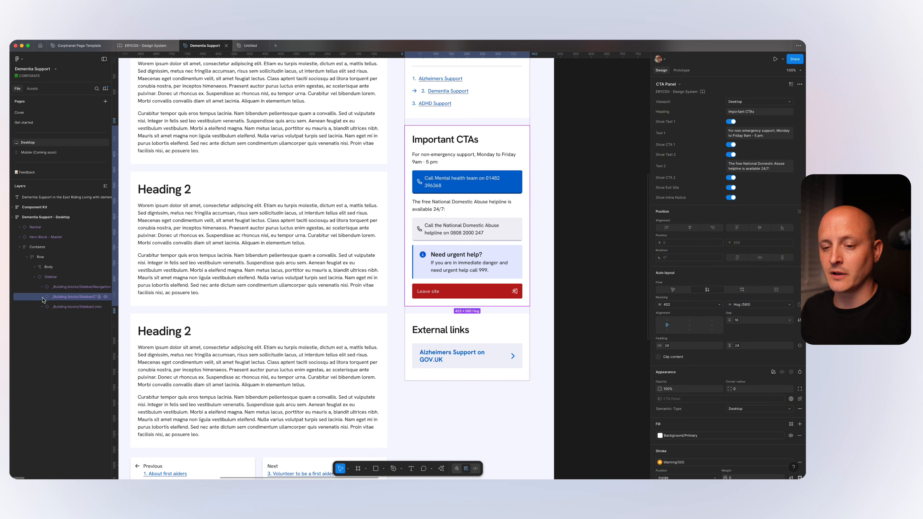
pyautogui.click(42, 297)
pyautogui.click(63, 308)
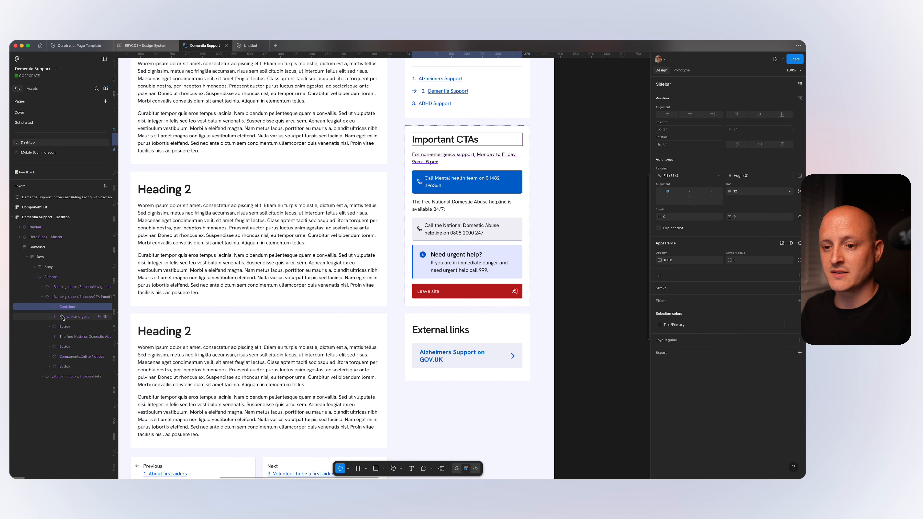
pyautogui.click(62, 318)
pyautogui.click(62, 328)
pyautogui.click(62, 338)
pyautogui.click(64, 348)
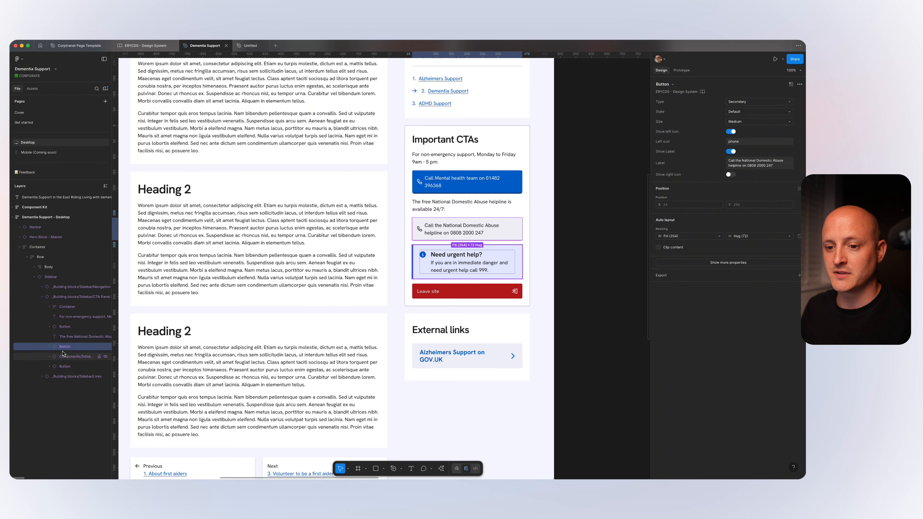
# Try the Secondary, Call and Form types on the CTA Panel's first button, set it to Email, and select the National Domestic Abuse helpline button.
pyautogui.click(64, 329)
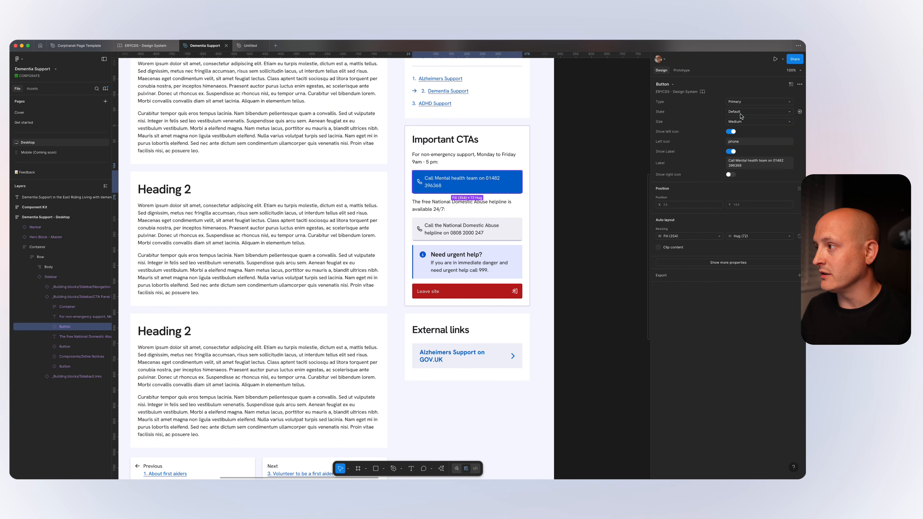
pyautogui.click(744, 102)
pyautogui.click(744, 109)
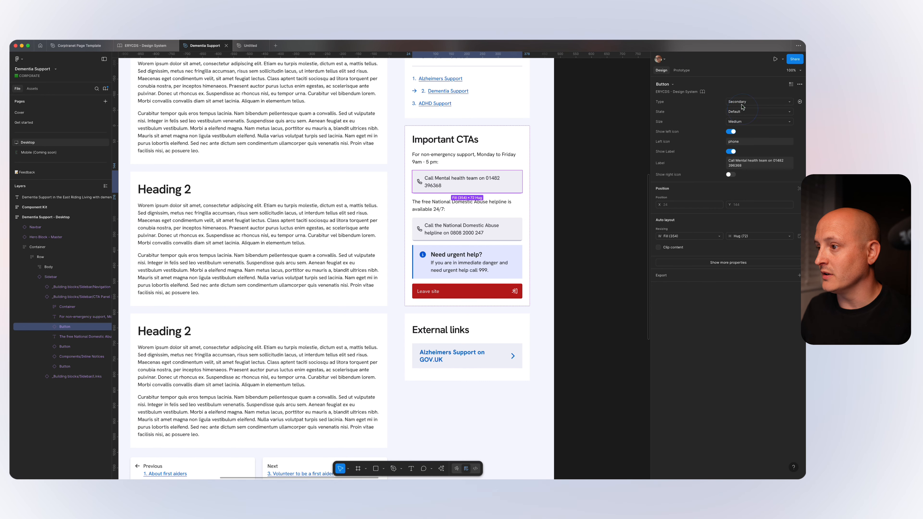
pyautogui.click(743, 104)
pyautogui.click(743, 122)
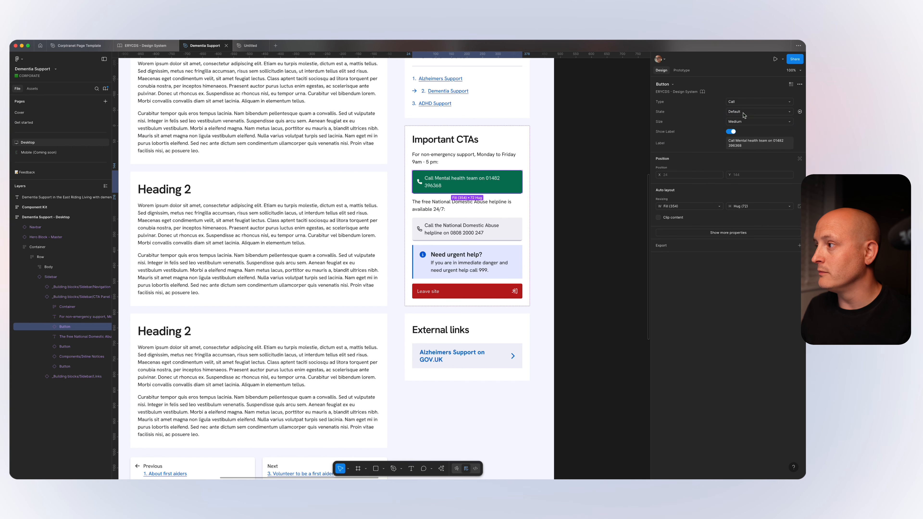
pyautogui.click(740, 102)
pyautogui.click(740, 112)
pyautogui.click(741, 105)
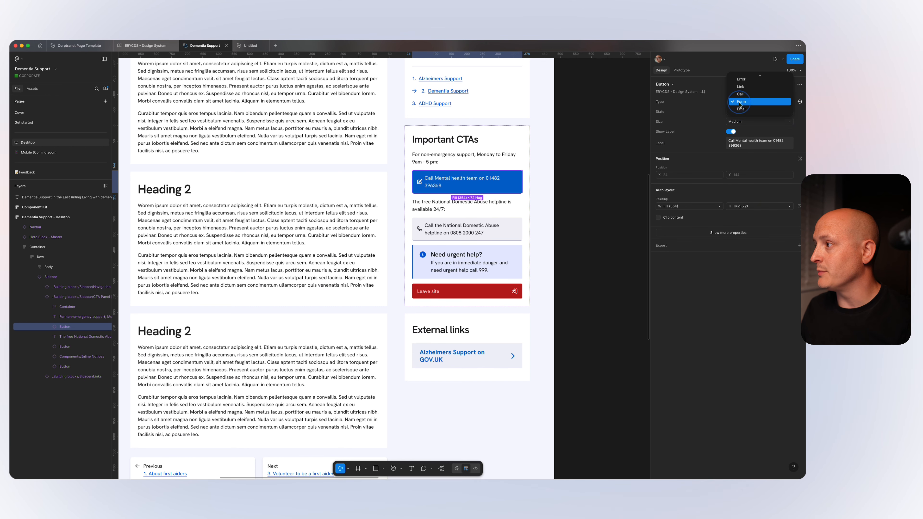
pyautogui.click(740, 112)
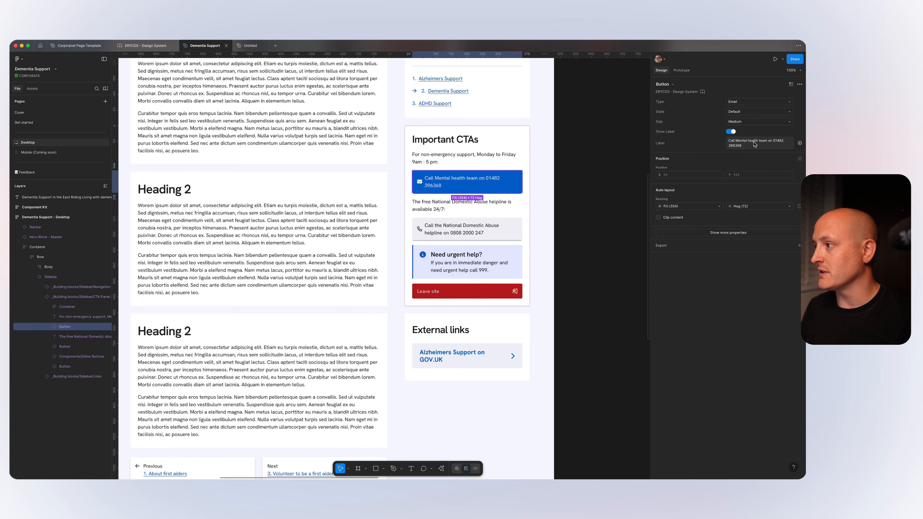
pyautogui.click(491, 232)
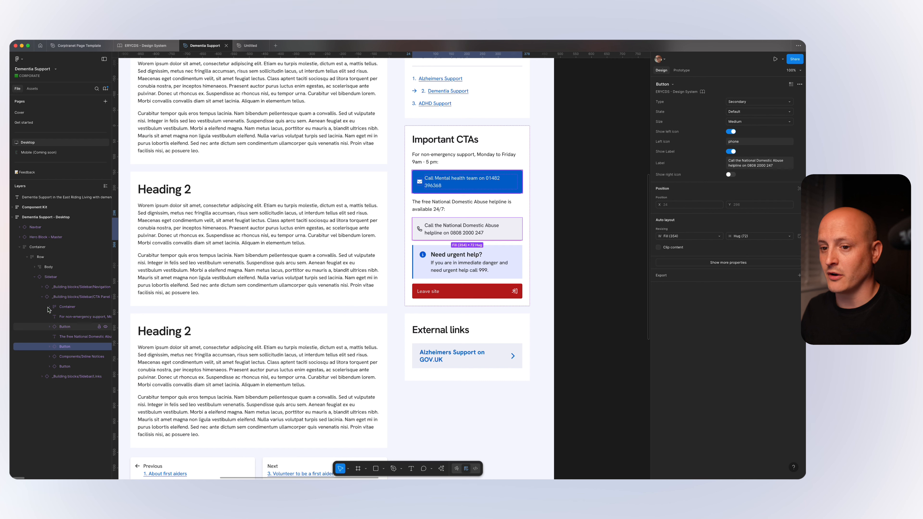
# Collapse the CTA Panel's layers, select the sidebar's external links component, and enable Link 2, Link 3 and Link 4.
pyautogui.click(42, 297)
pyautogui.click(66, 307)
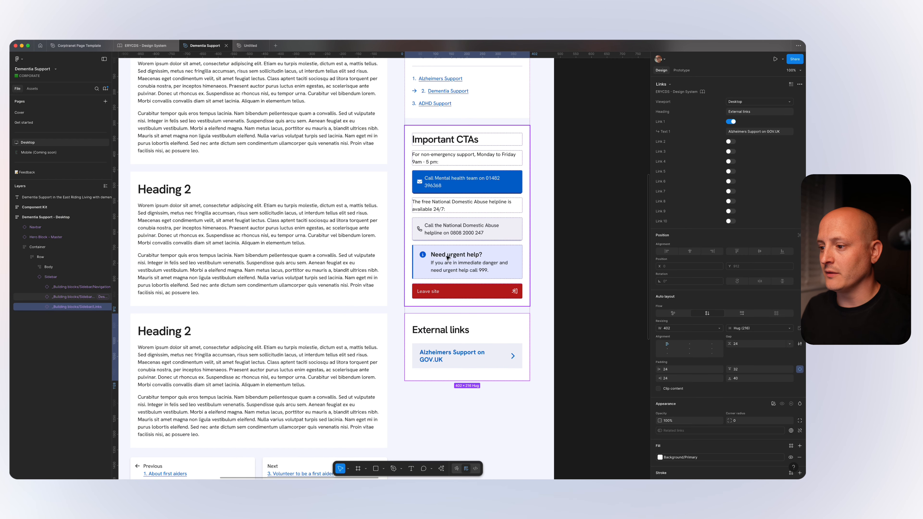
pyautogui.scroll(-1, 459, 320)
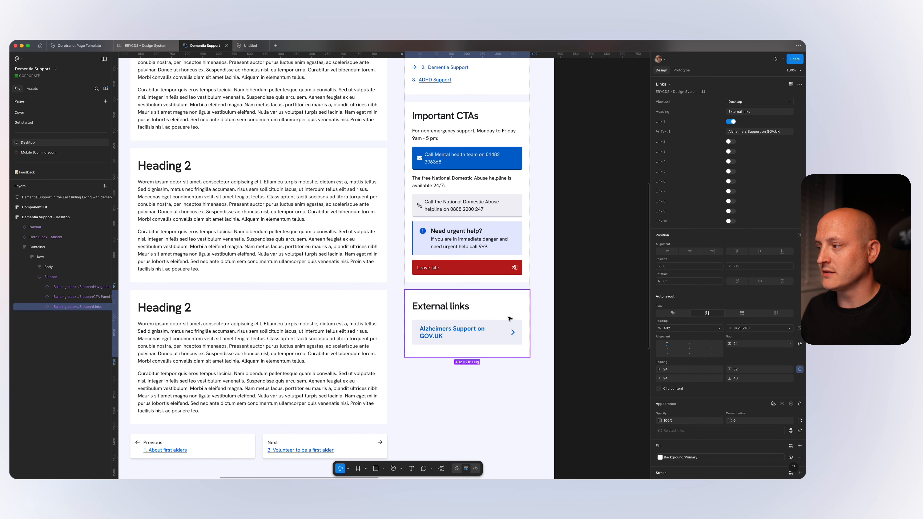
pyautogui.click(731, 142)
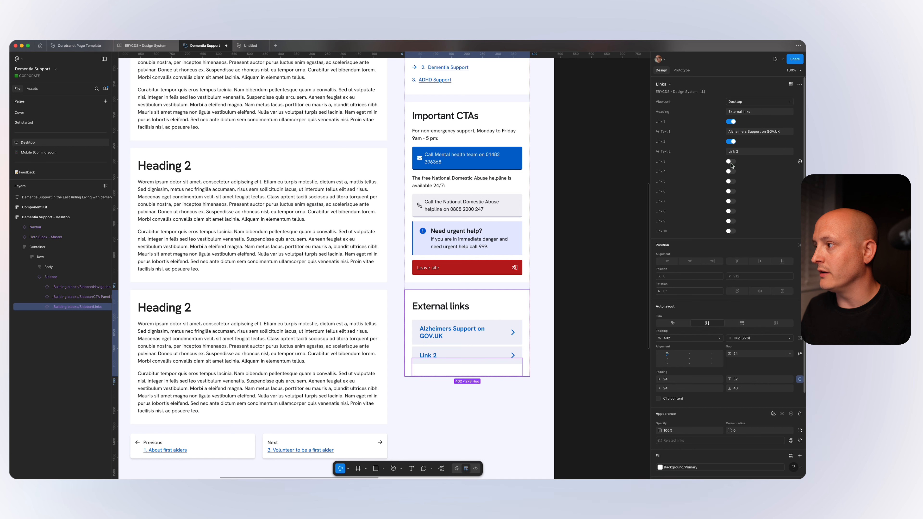
pyautogui.click(730, 162)
pyautogui.click(731, 181)
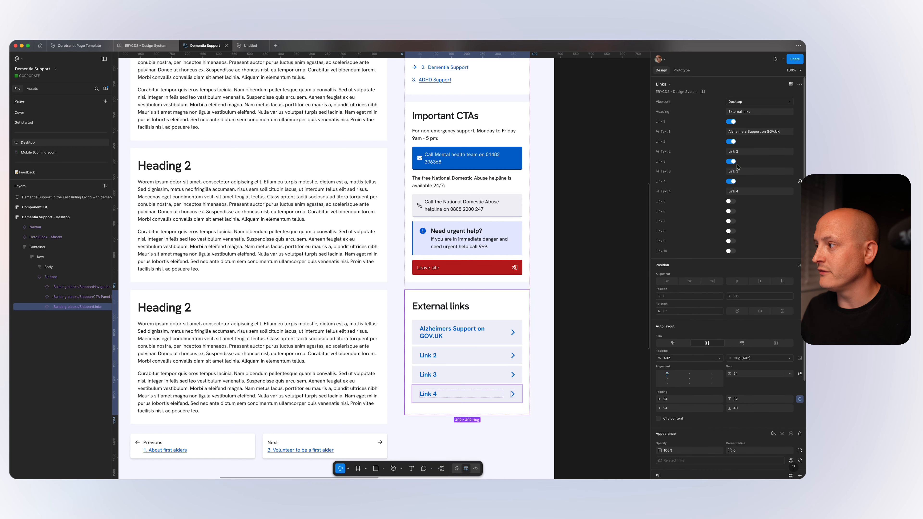
# Set the text of the second external link to "Dementia Help Group".
pyautogui.click(741, 152)
pyautogui.write('Dem')
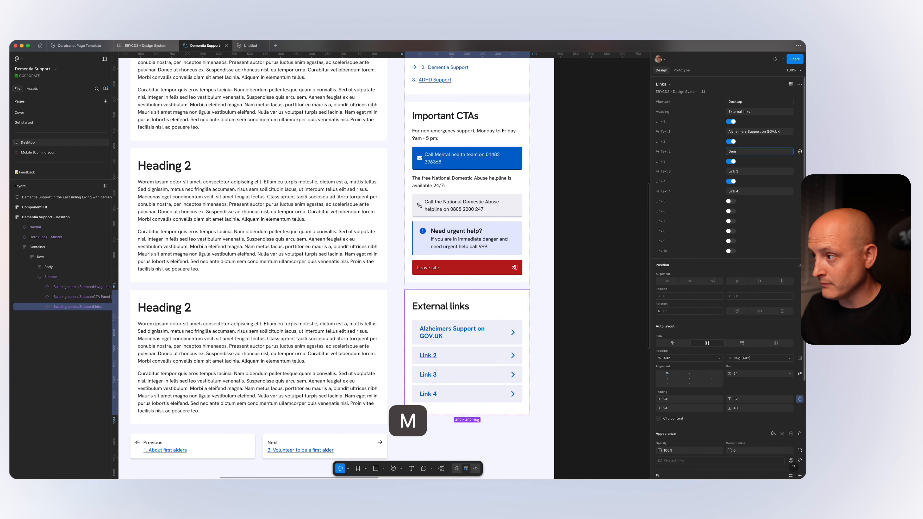
pyautogui.write('entia Help')
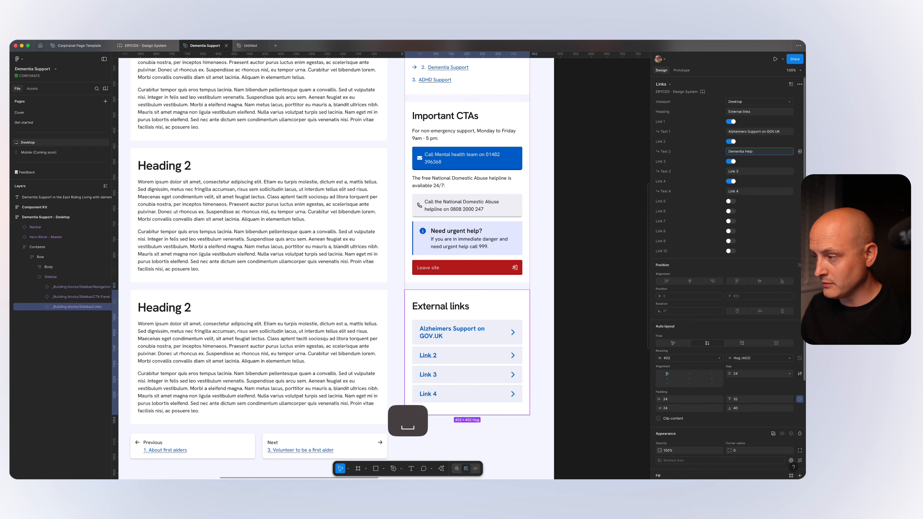
pyautogui.press('BackSpace')
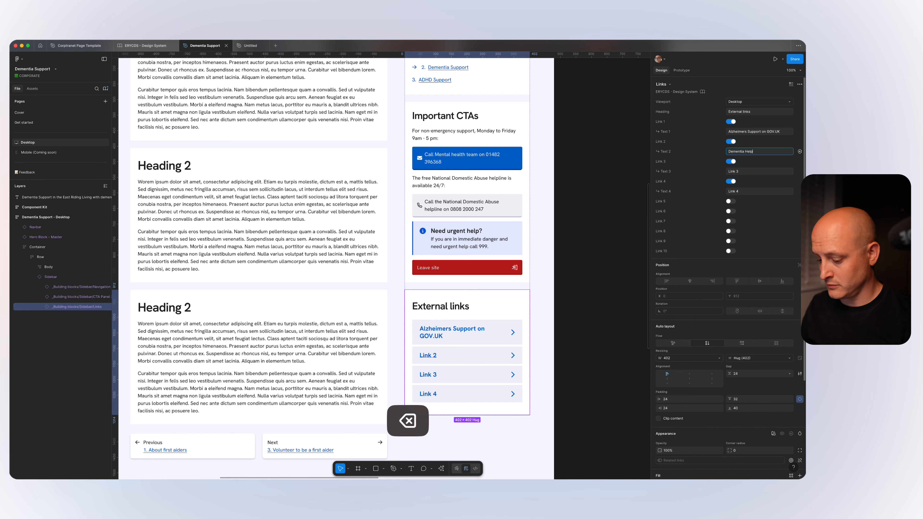
pyautogui.write('Group')
pyautogui.press('Return')
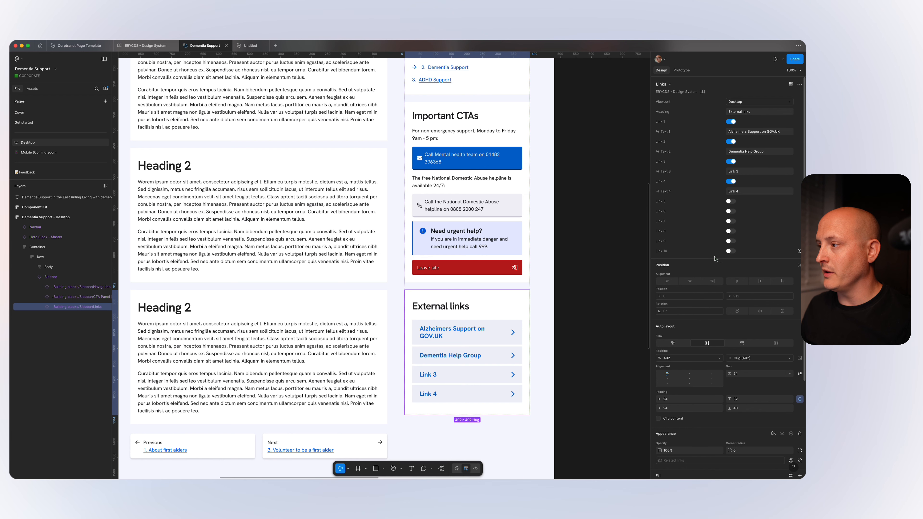
# Hide Link 4 and Link 3 in the sidebar's external links component.
pyautogui.click(731, 181)
pyautogui.click(731, 162)
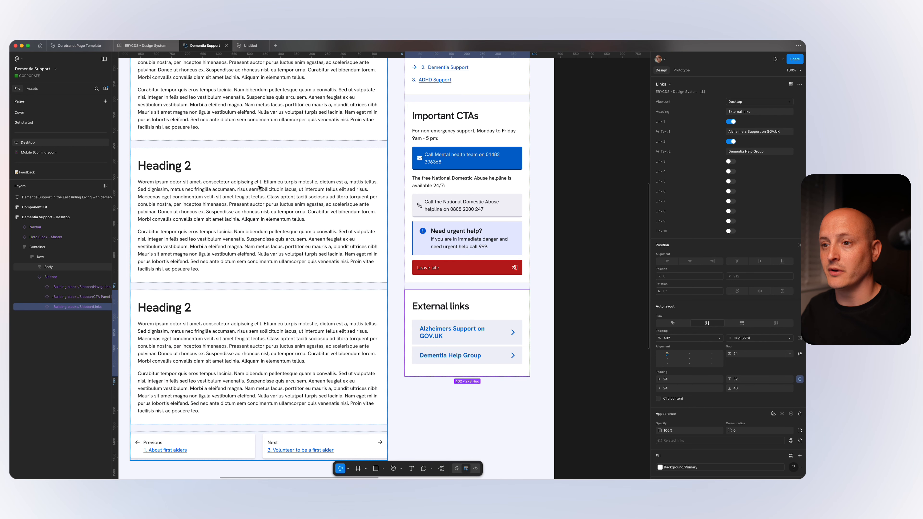
pyautogui.scroll(3, 262, 270)
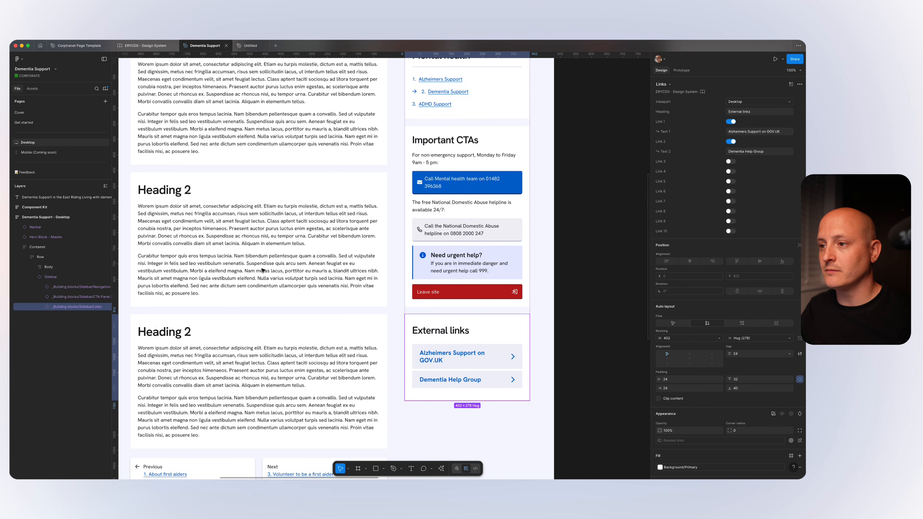